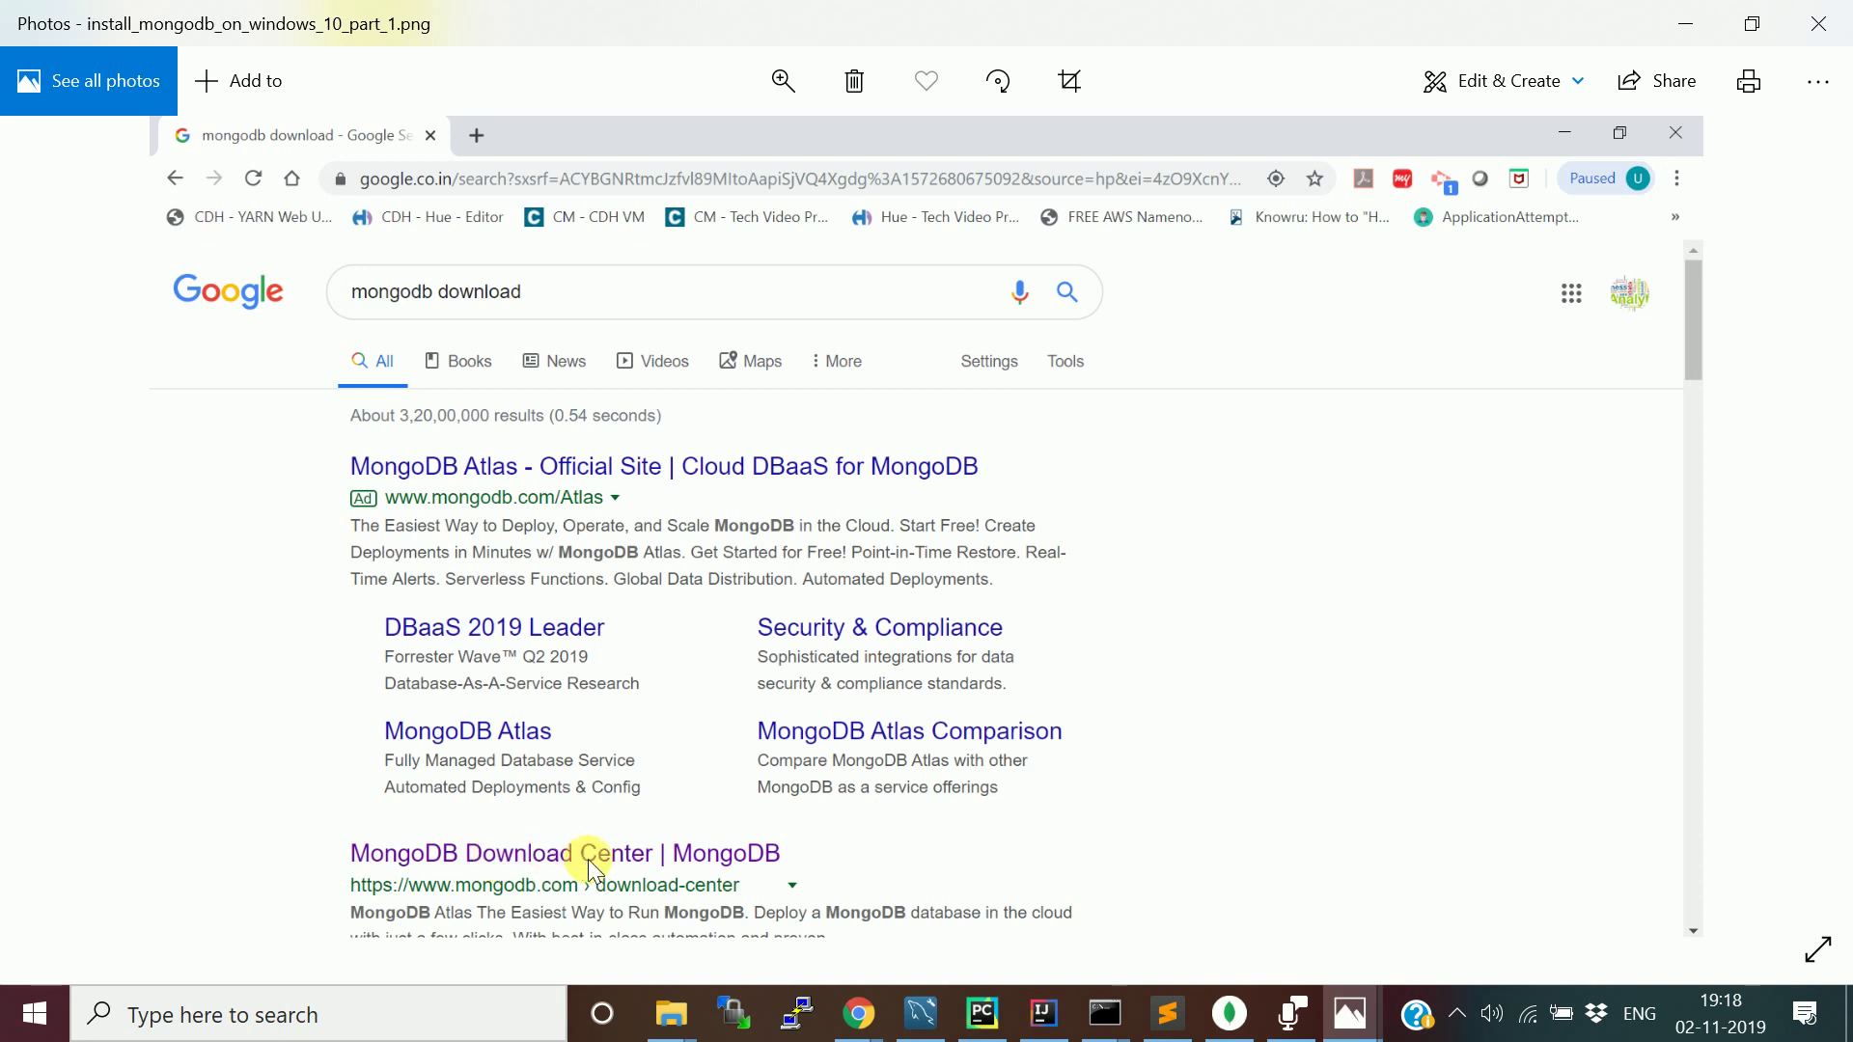
- Download the MongoDB Community Server 4.2.1 MSI package for Windows x64 from the MongoDB Download Center
{"action": "key", "text": "Right"}
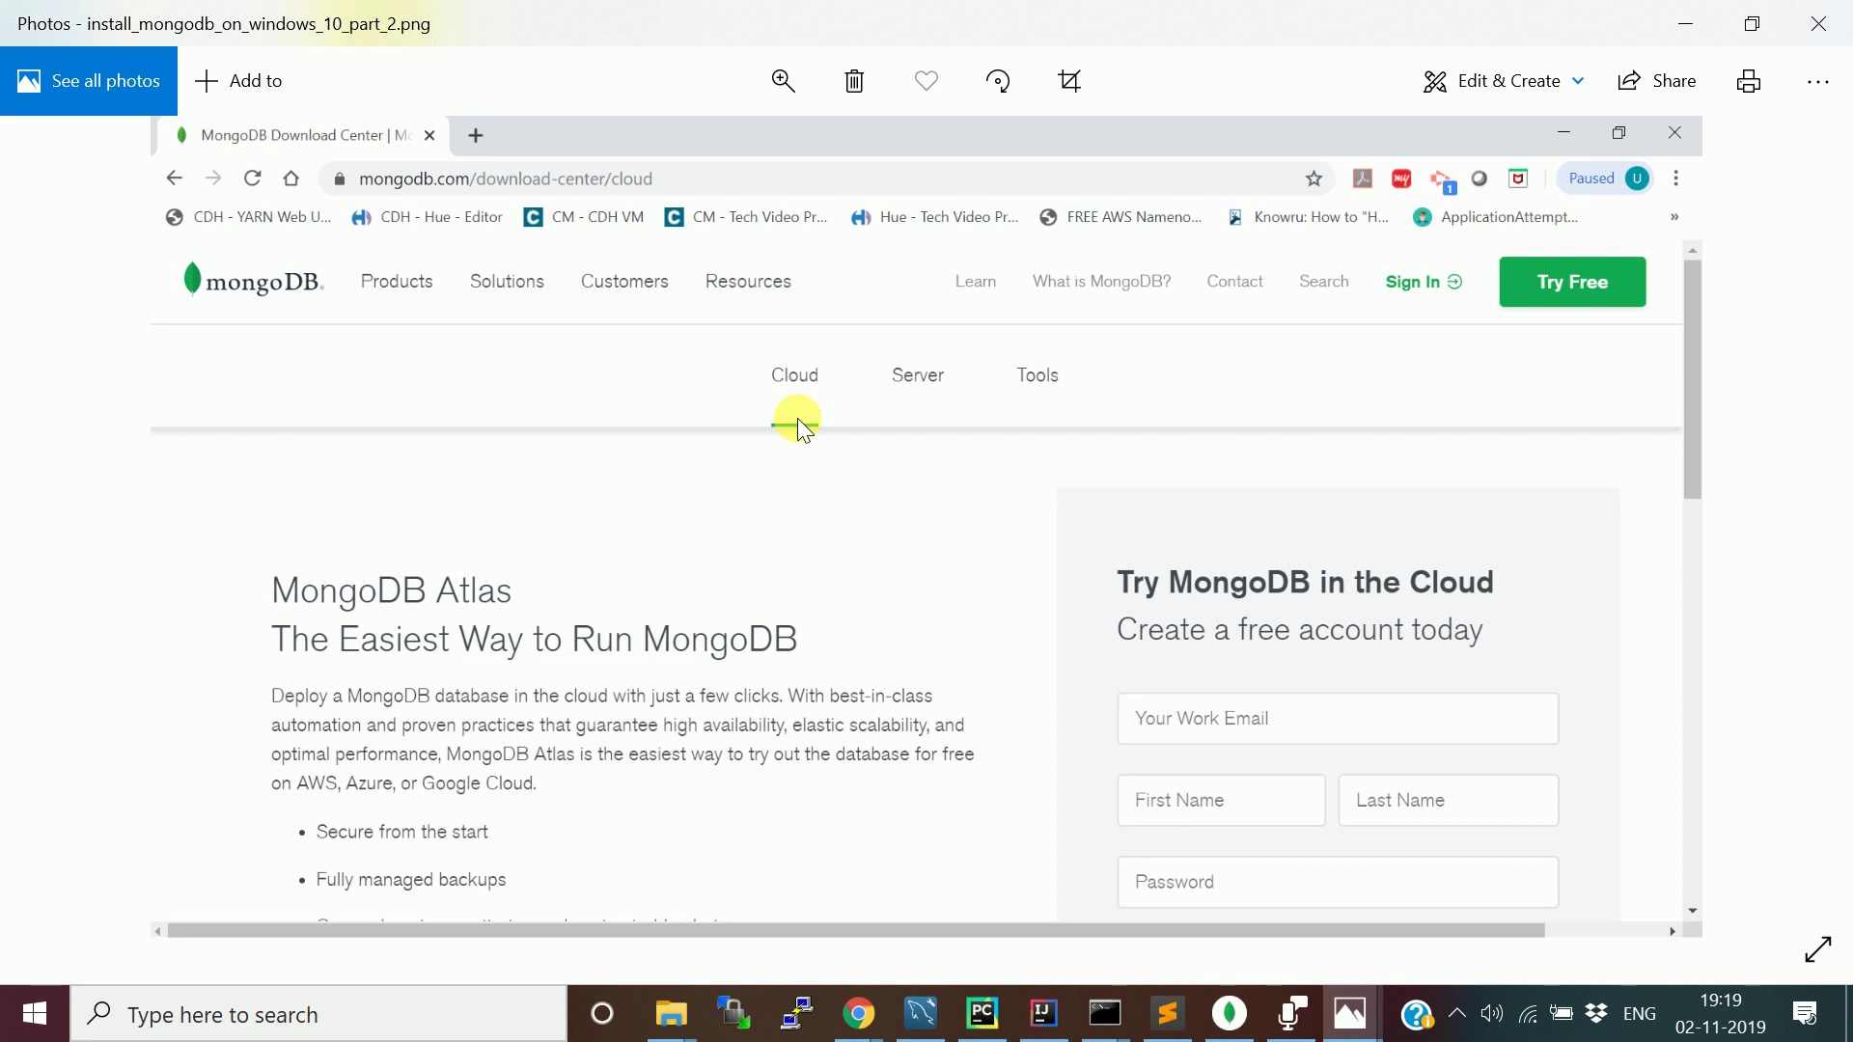
{"action": "left_click", "coordinate": [1818, 948]}
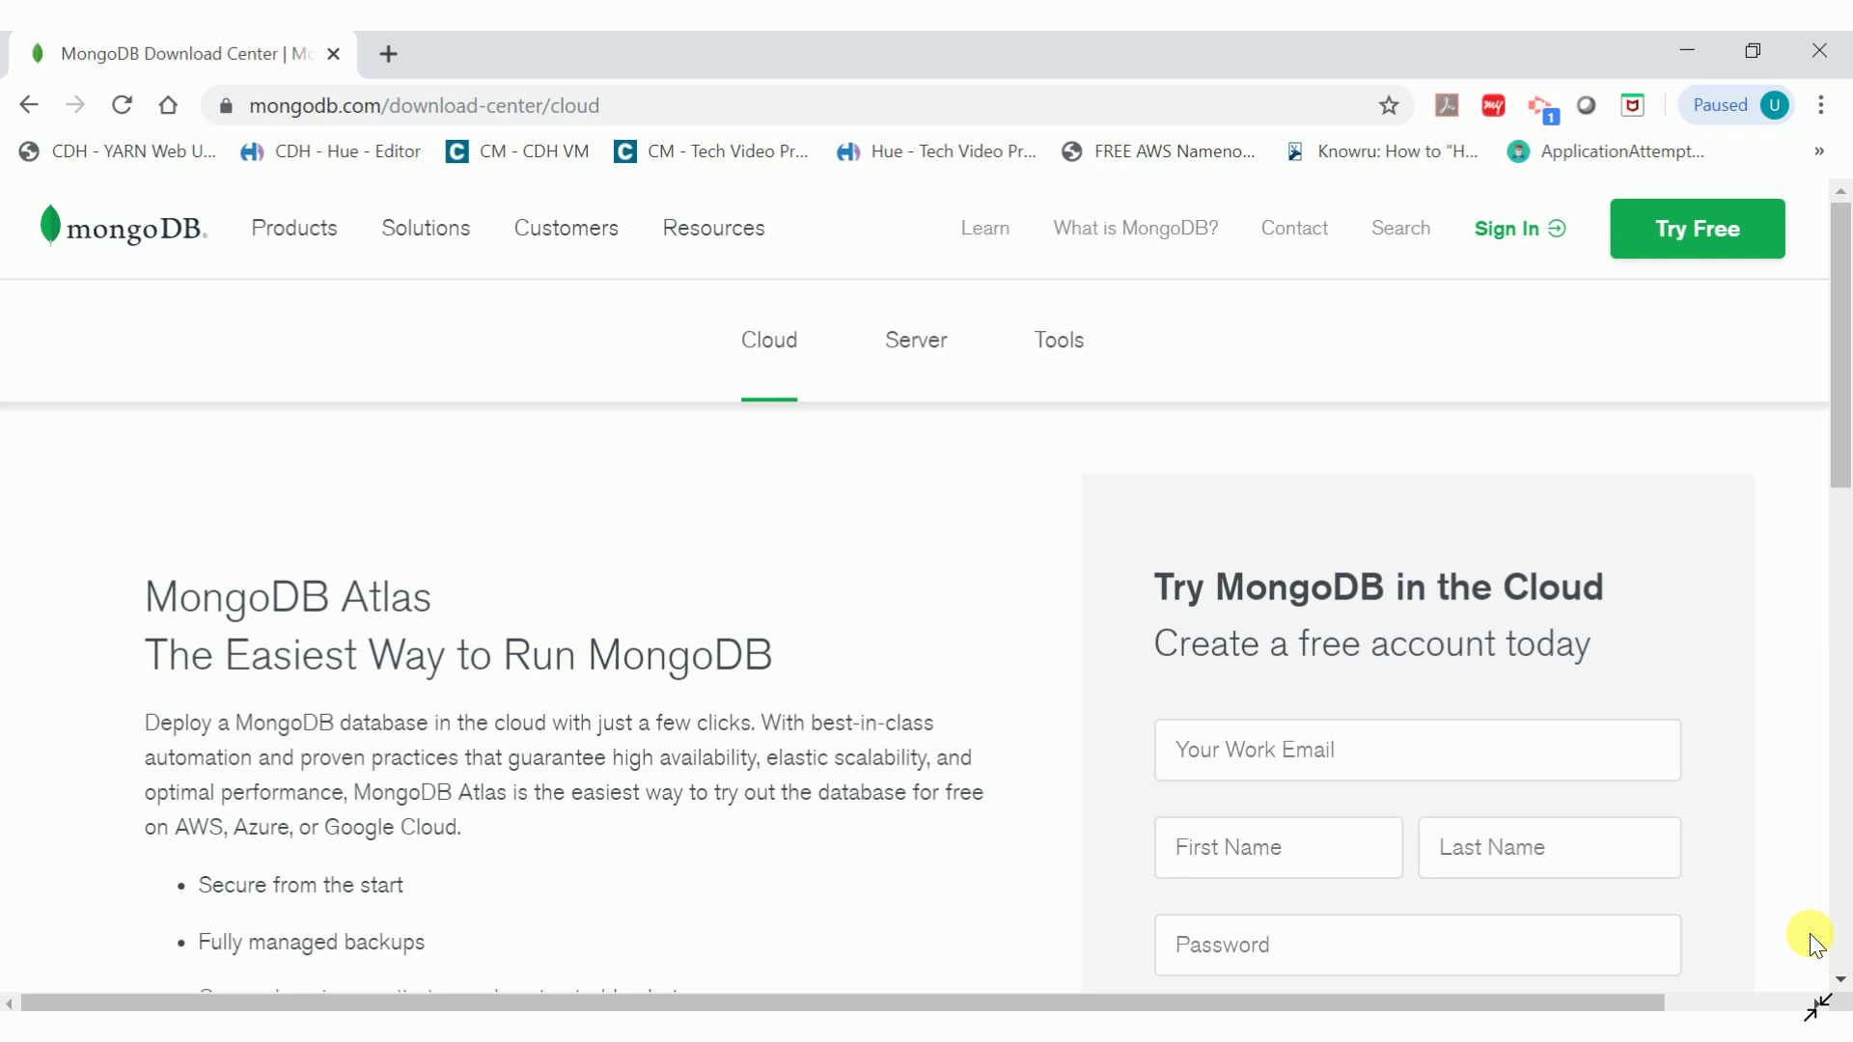
{"action": "left_click", "coordinate": [914, 355]}
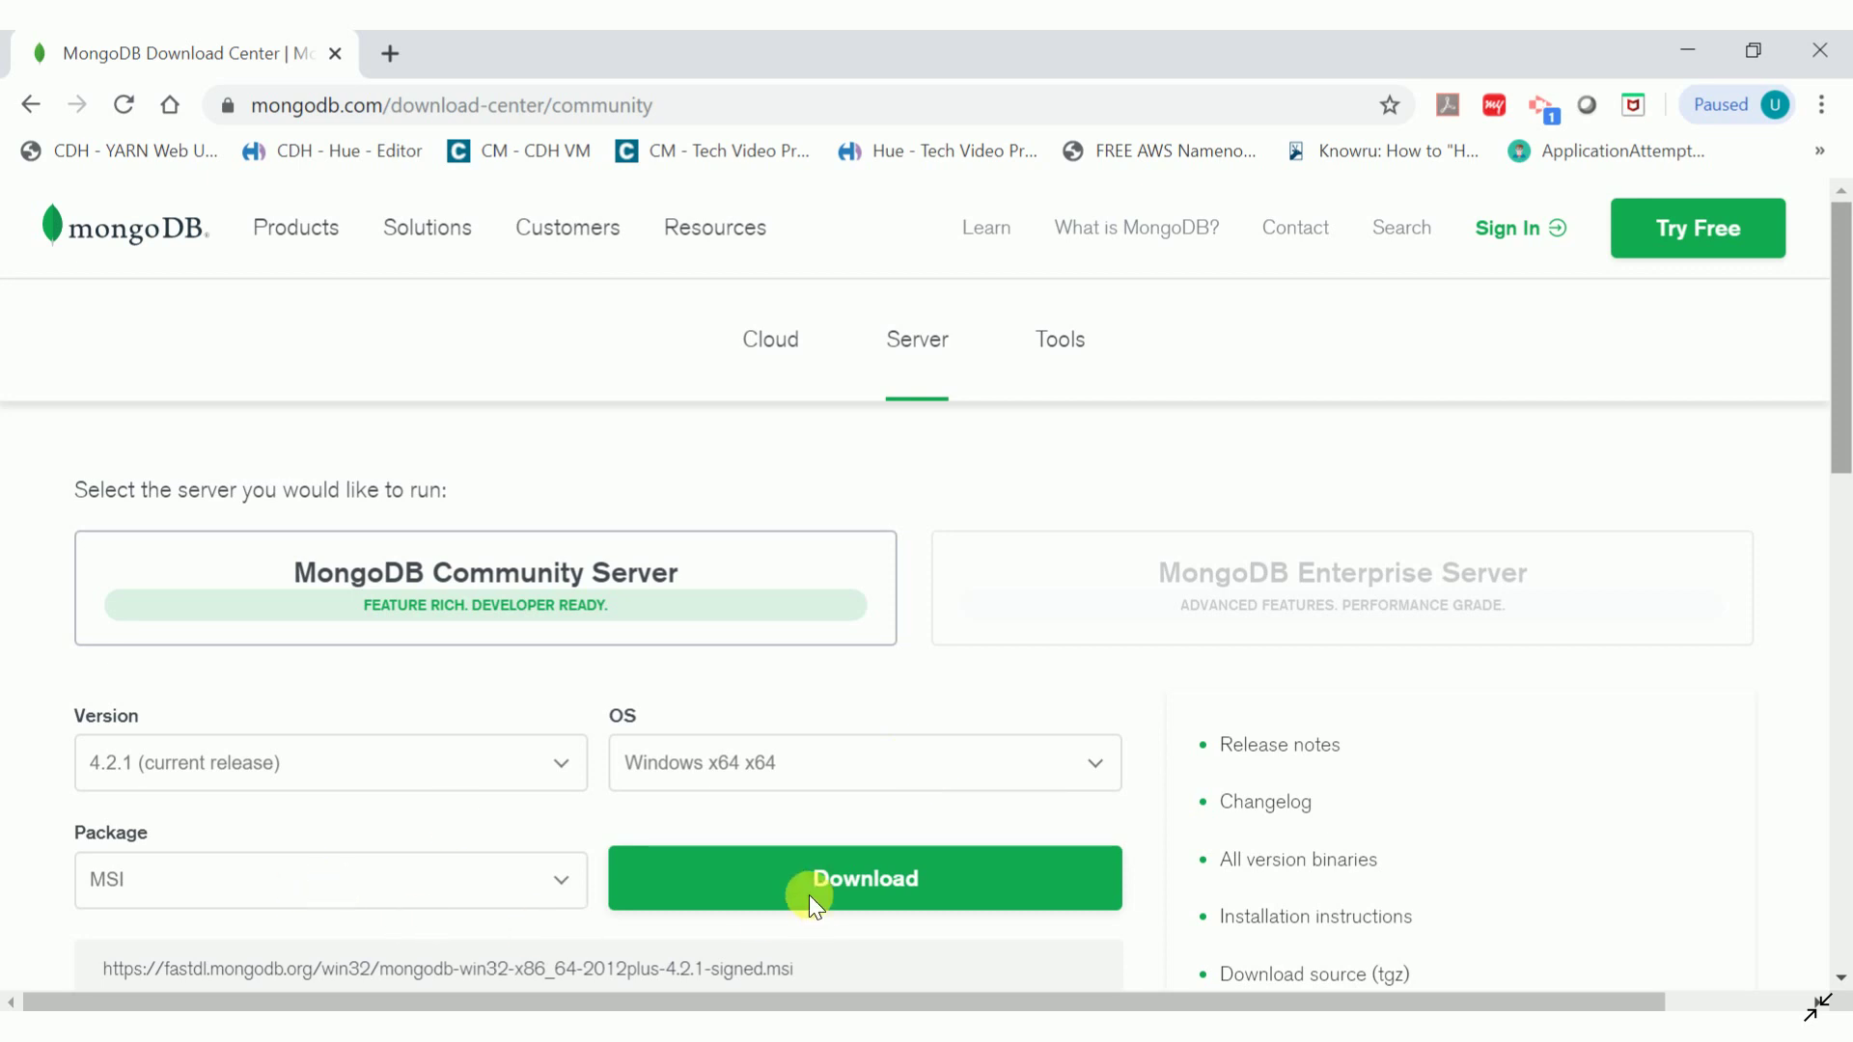
{"action": "left_click", "coordinate": [846, 880]}
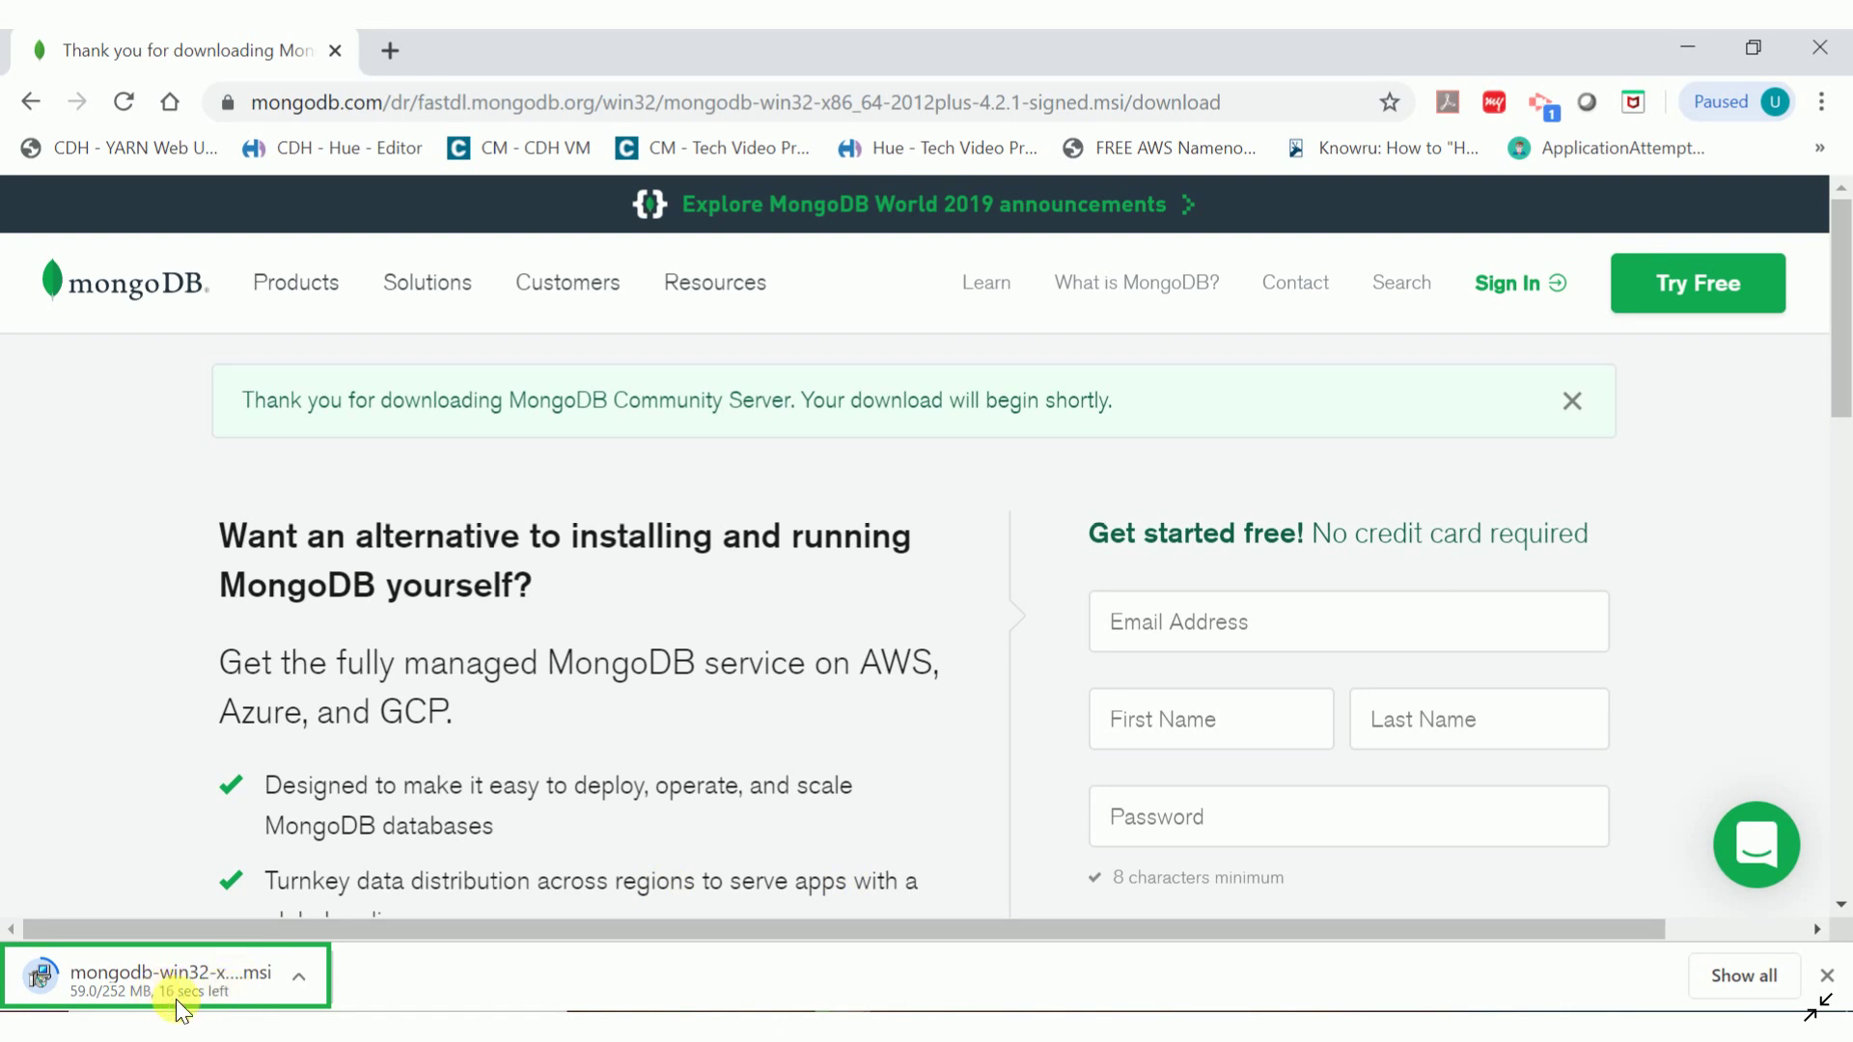
{"action": "key", "text": "ctrl+j"}
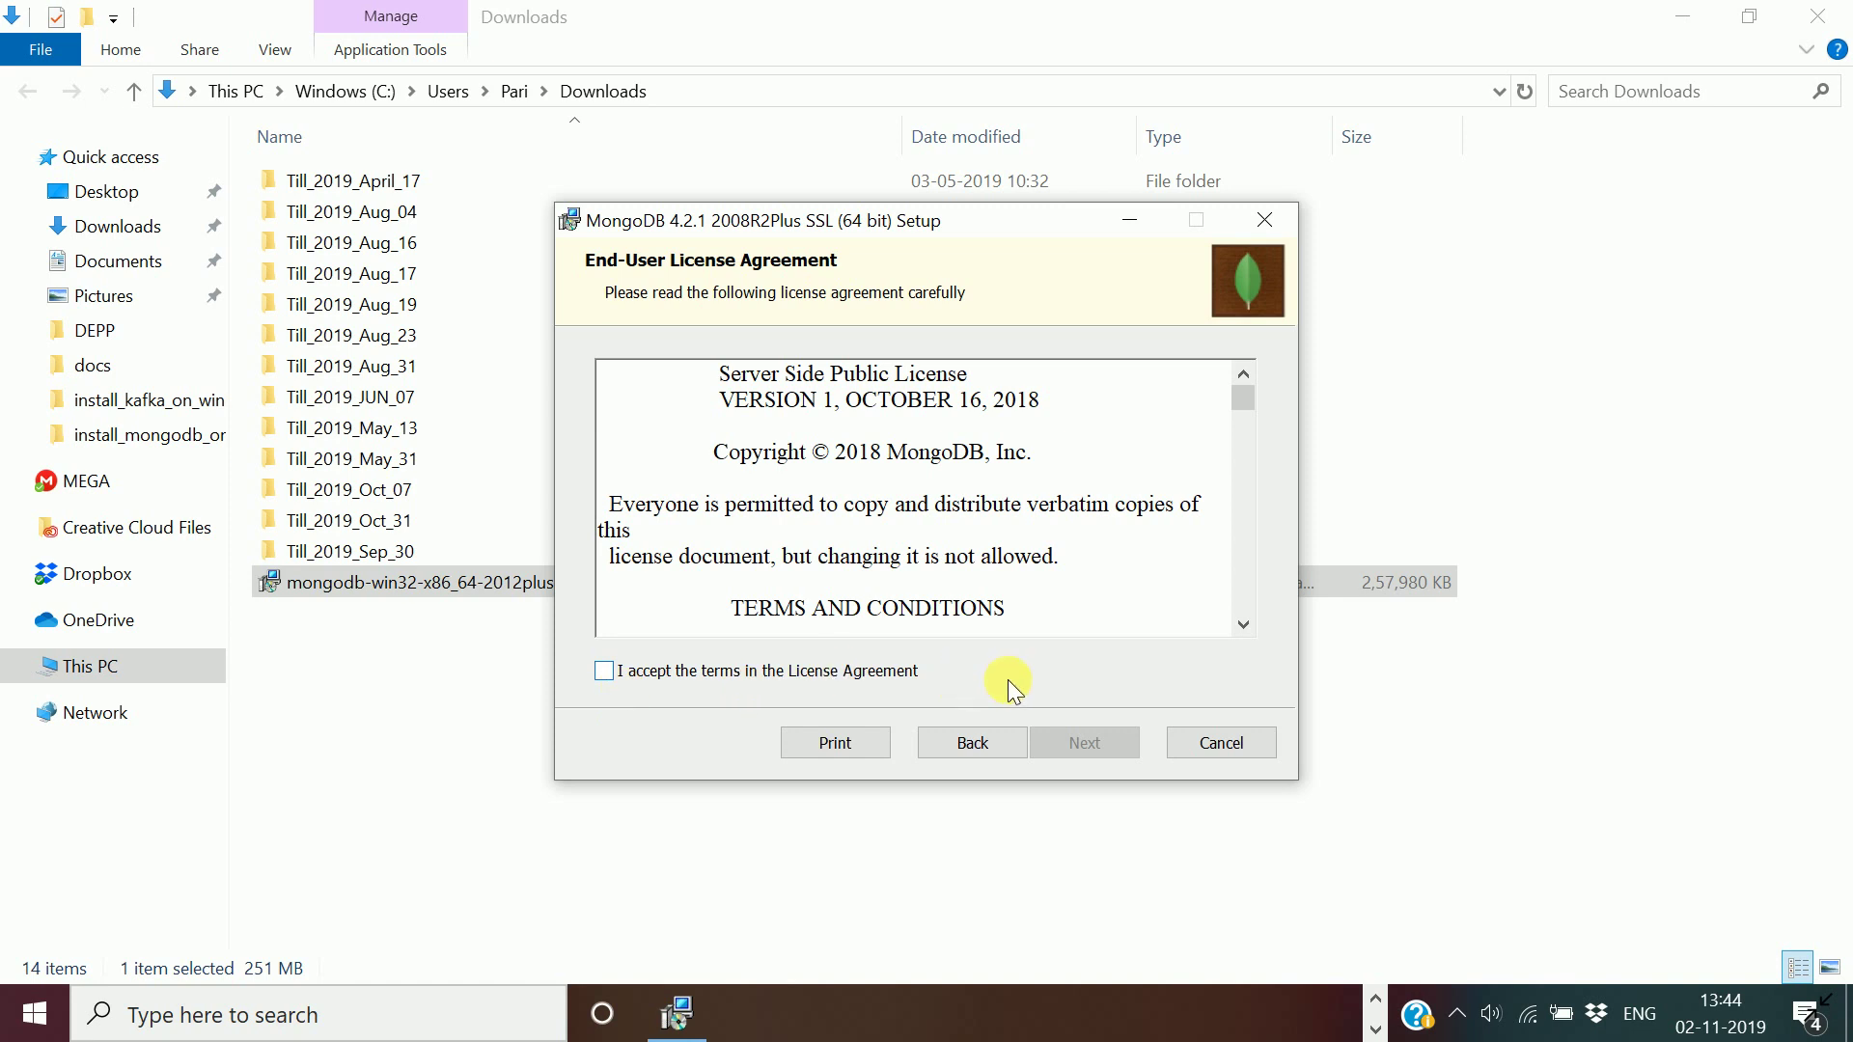
- Accept the MongoDB setup licence agreement and keep MongoD installed as a service run as Network Service user
{"action": "key", "text": "alt+a"}
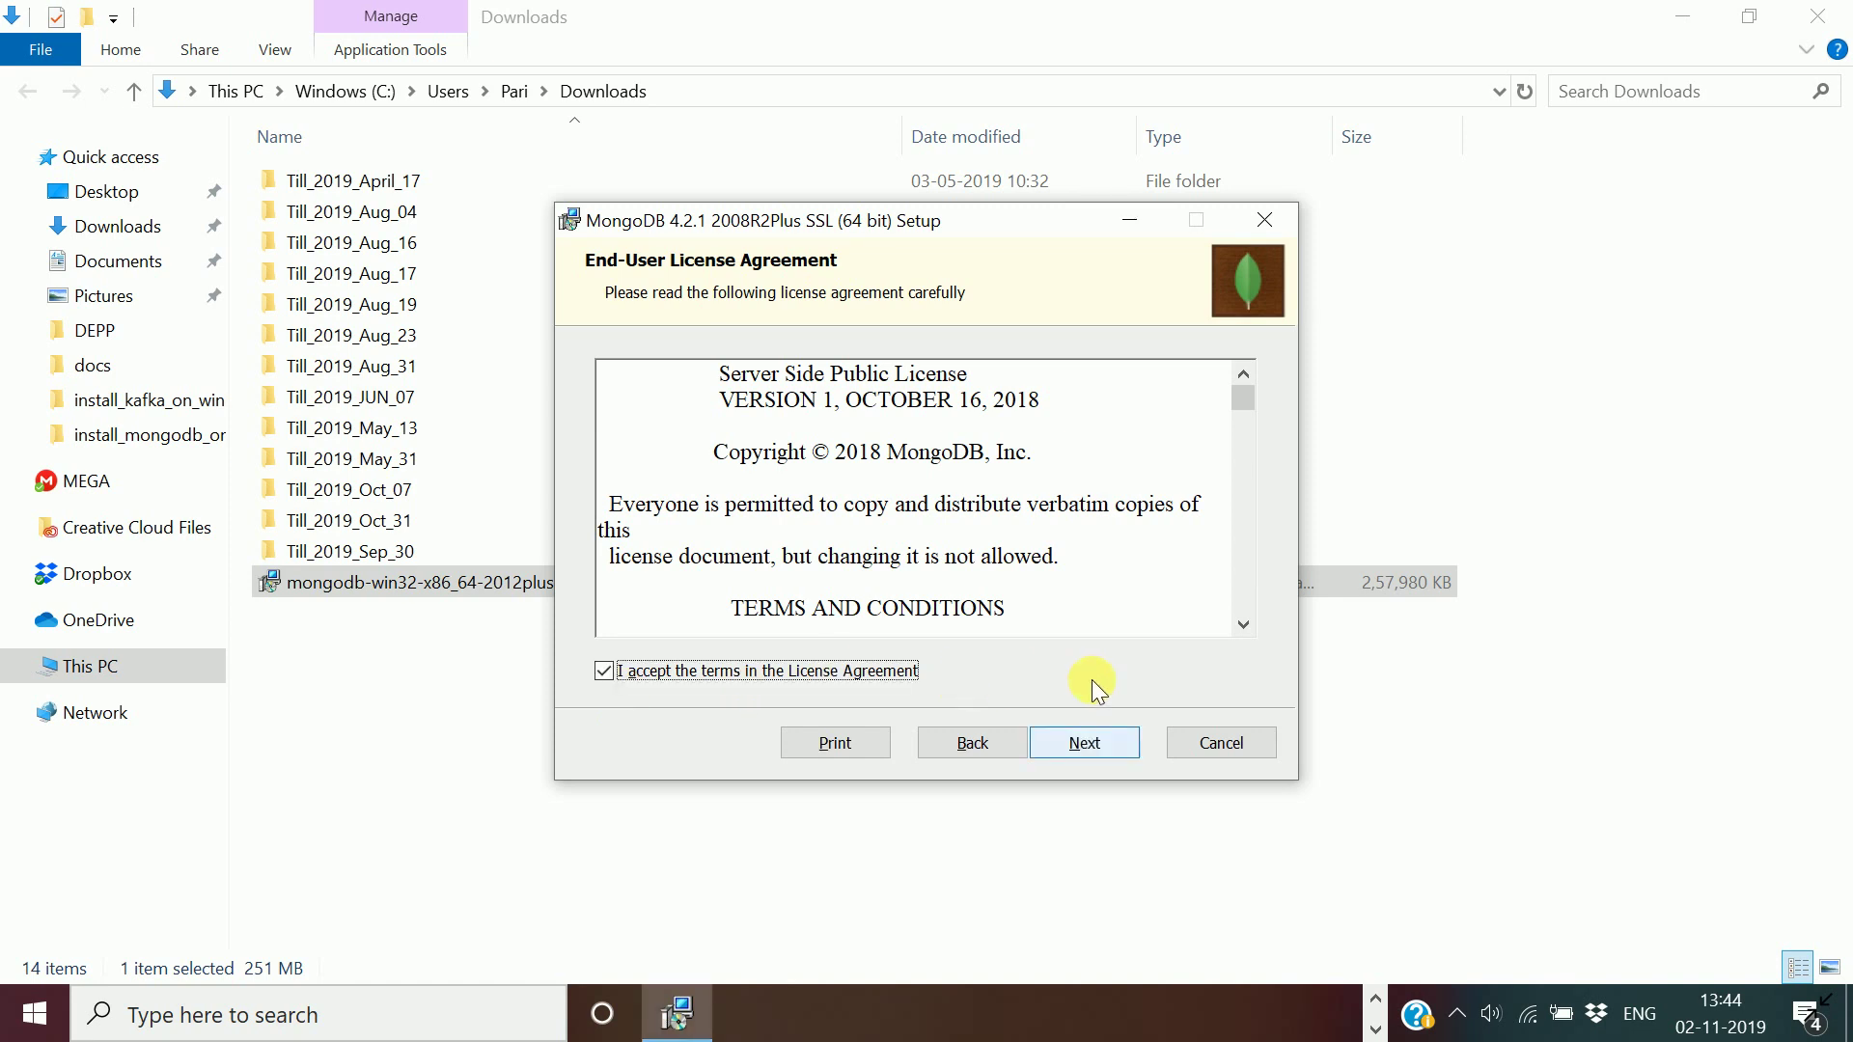
{"action": "key", "text": "alt+n"}
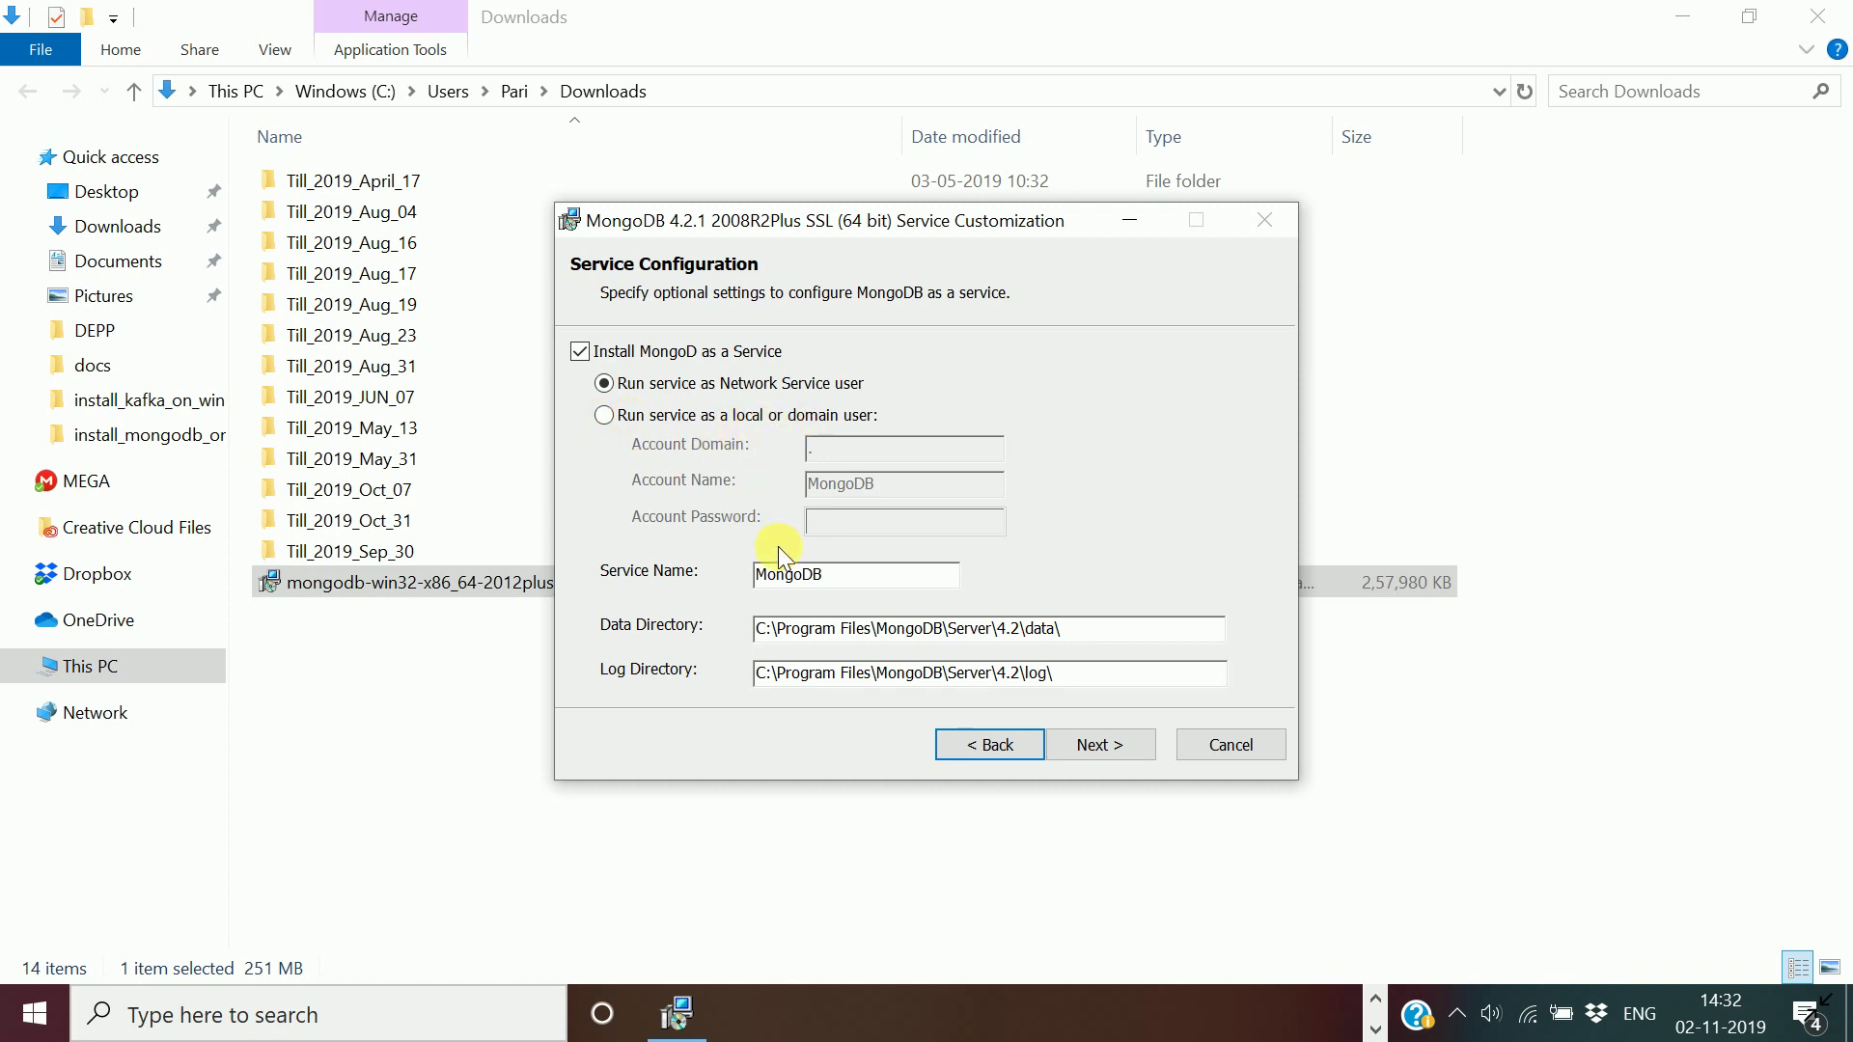
{"action": "key", "text": "Down"}
{"action": "key", "text": "Return"}
{"action": "key", "text": "Return"}
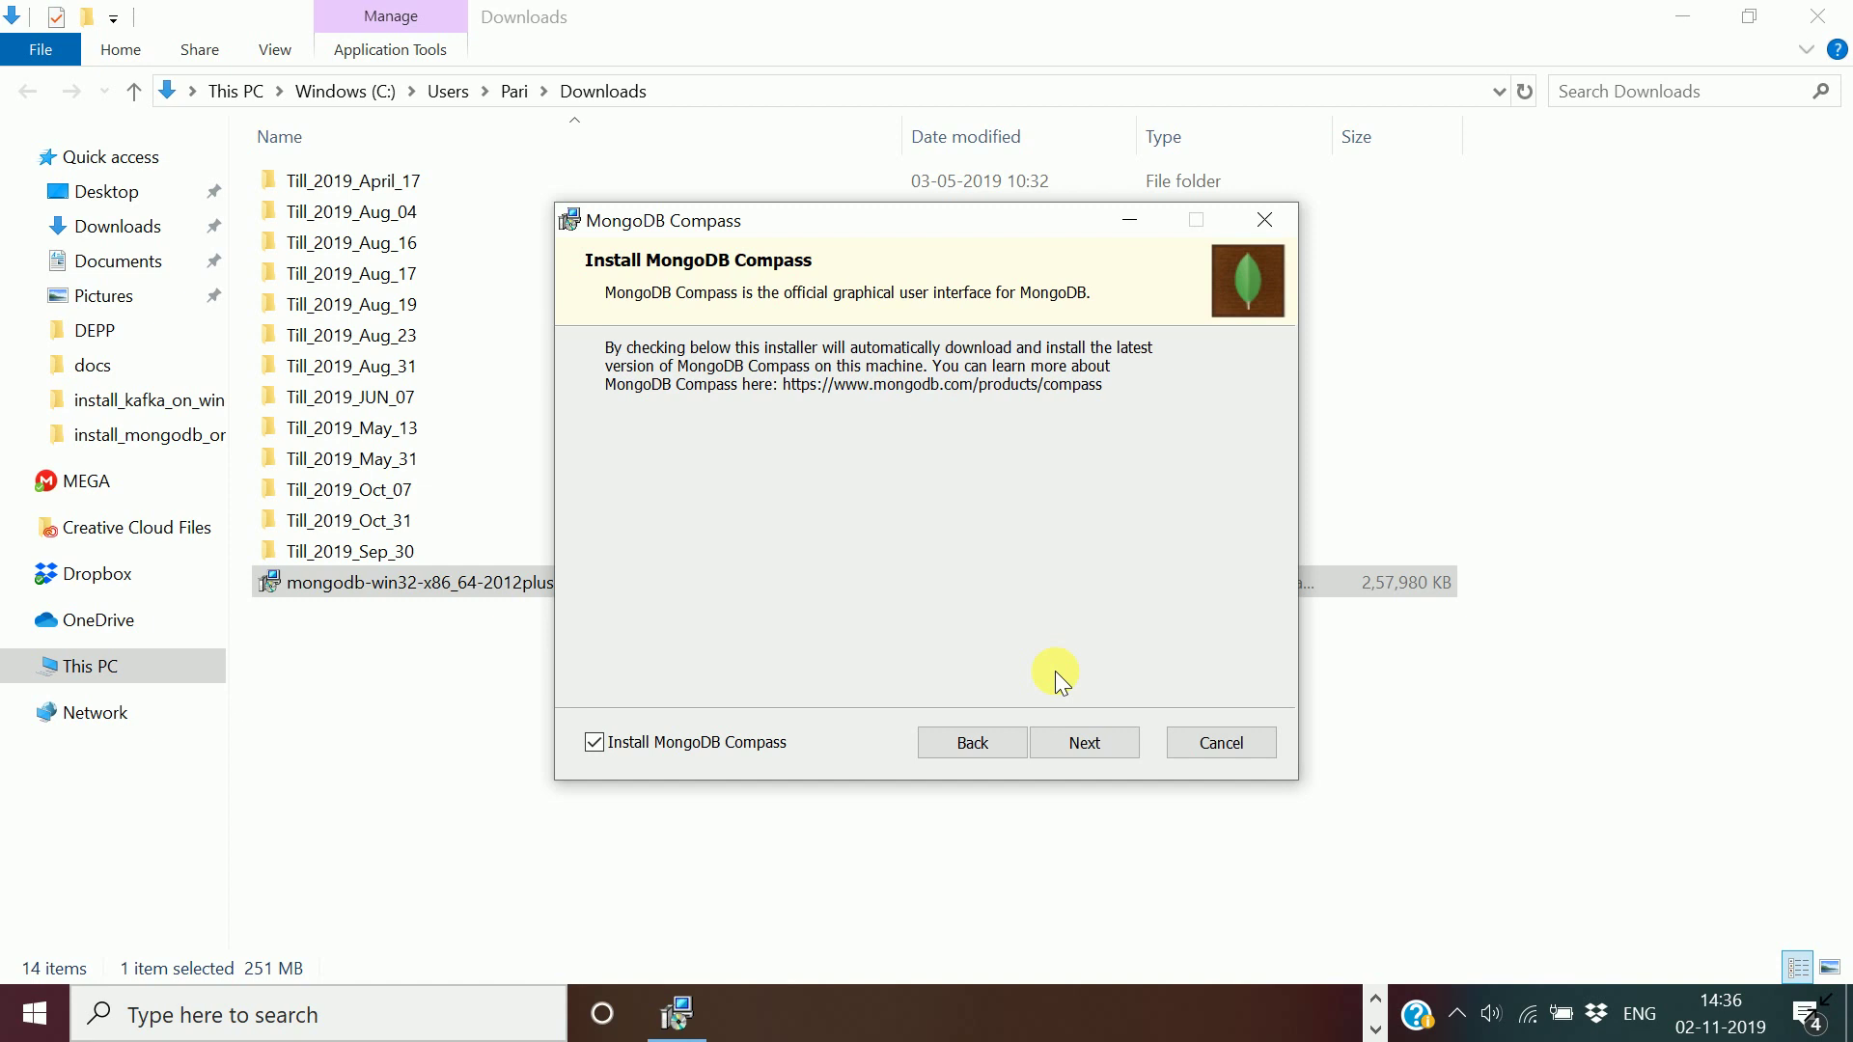
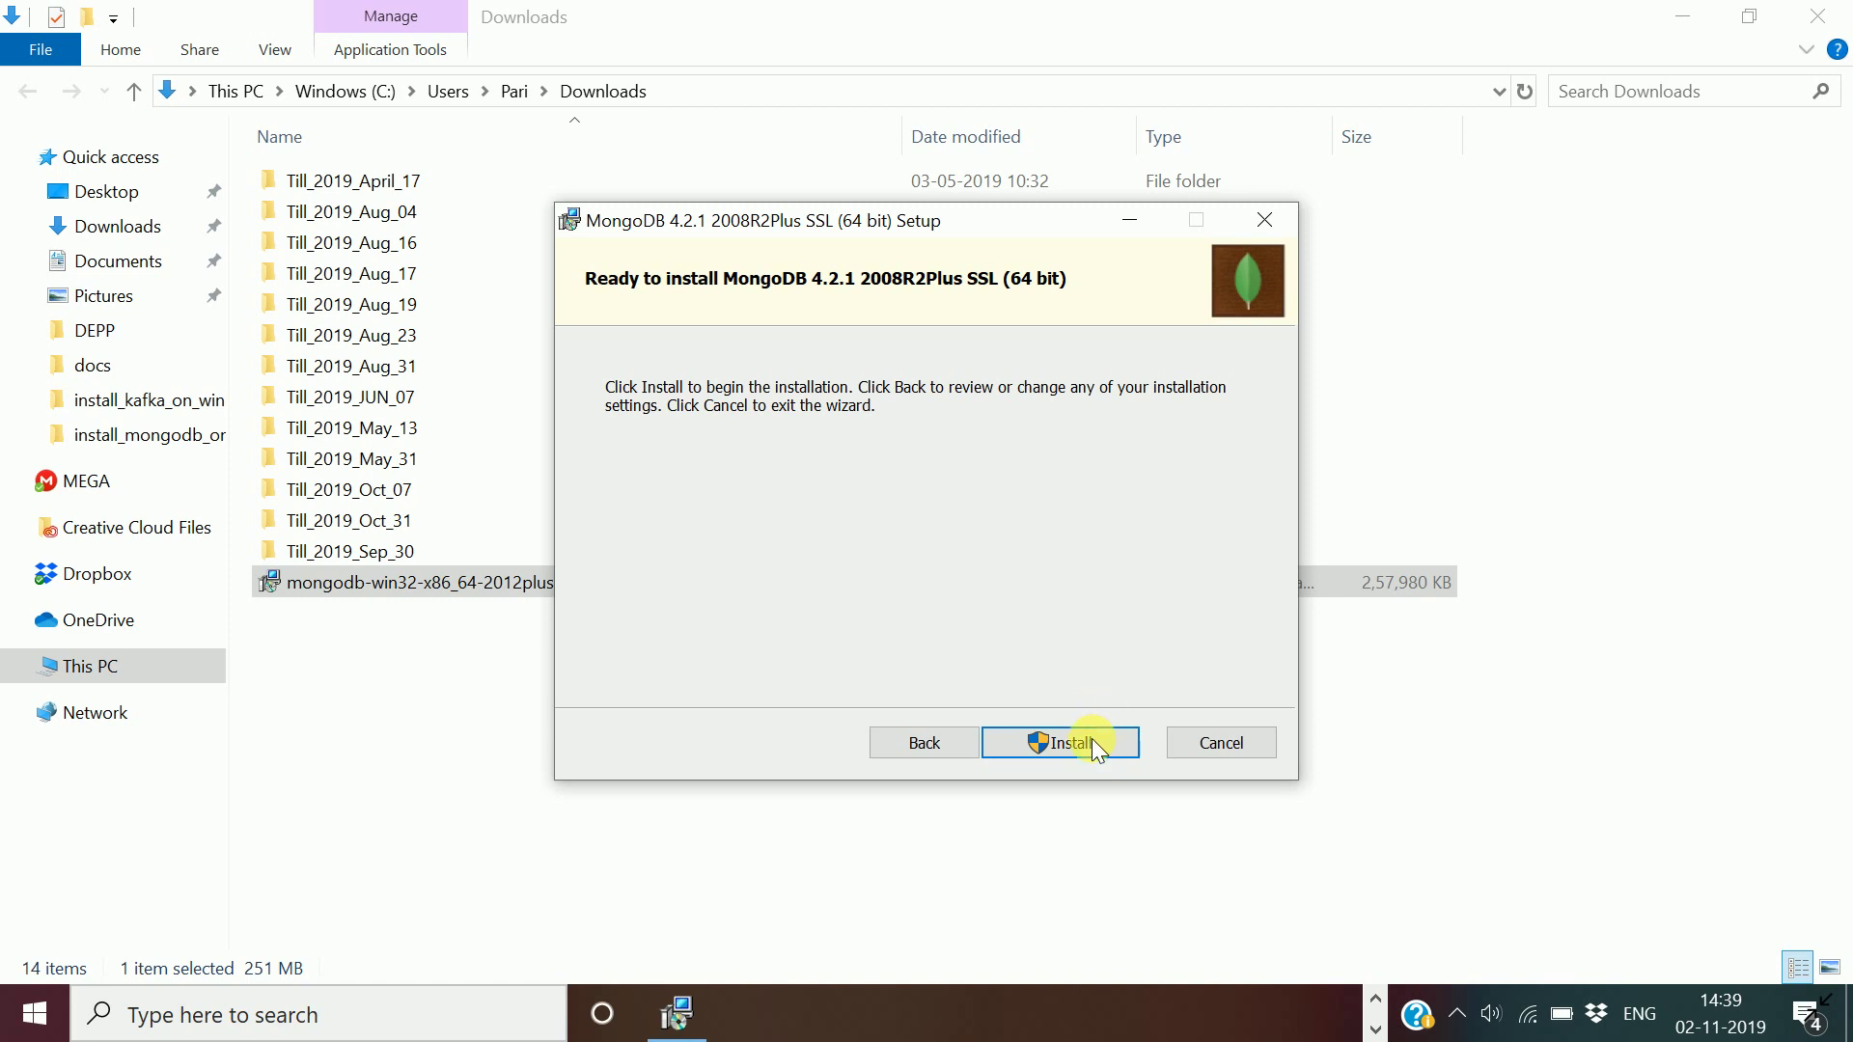
- Run the MongoDB 4.2.1 installation and agree to the system restart that completes it
{"action": "key", "text": "Return"}
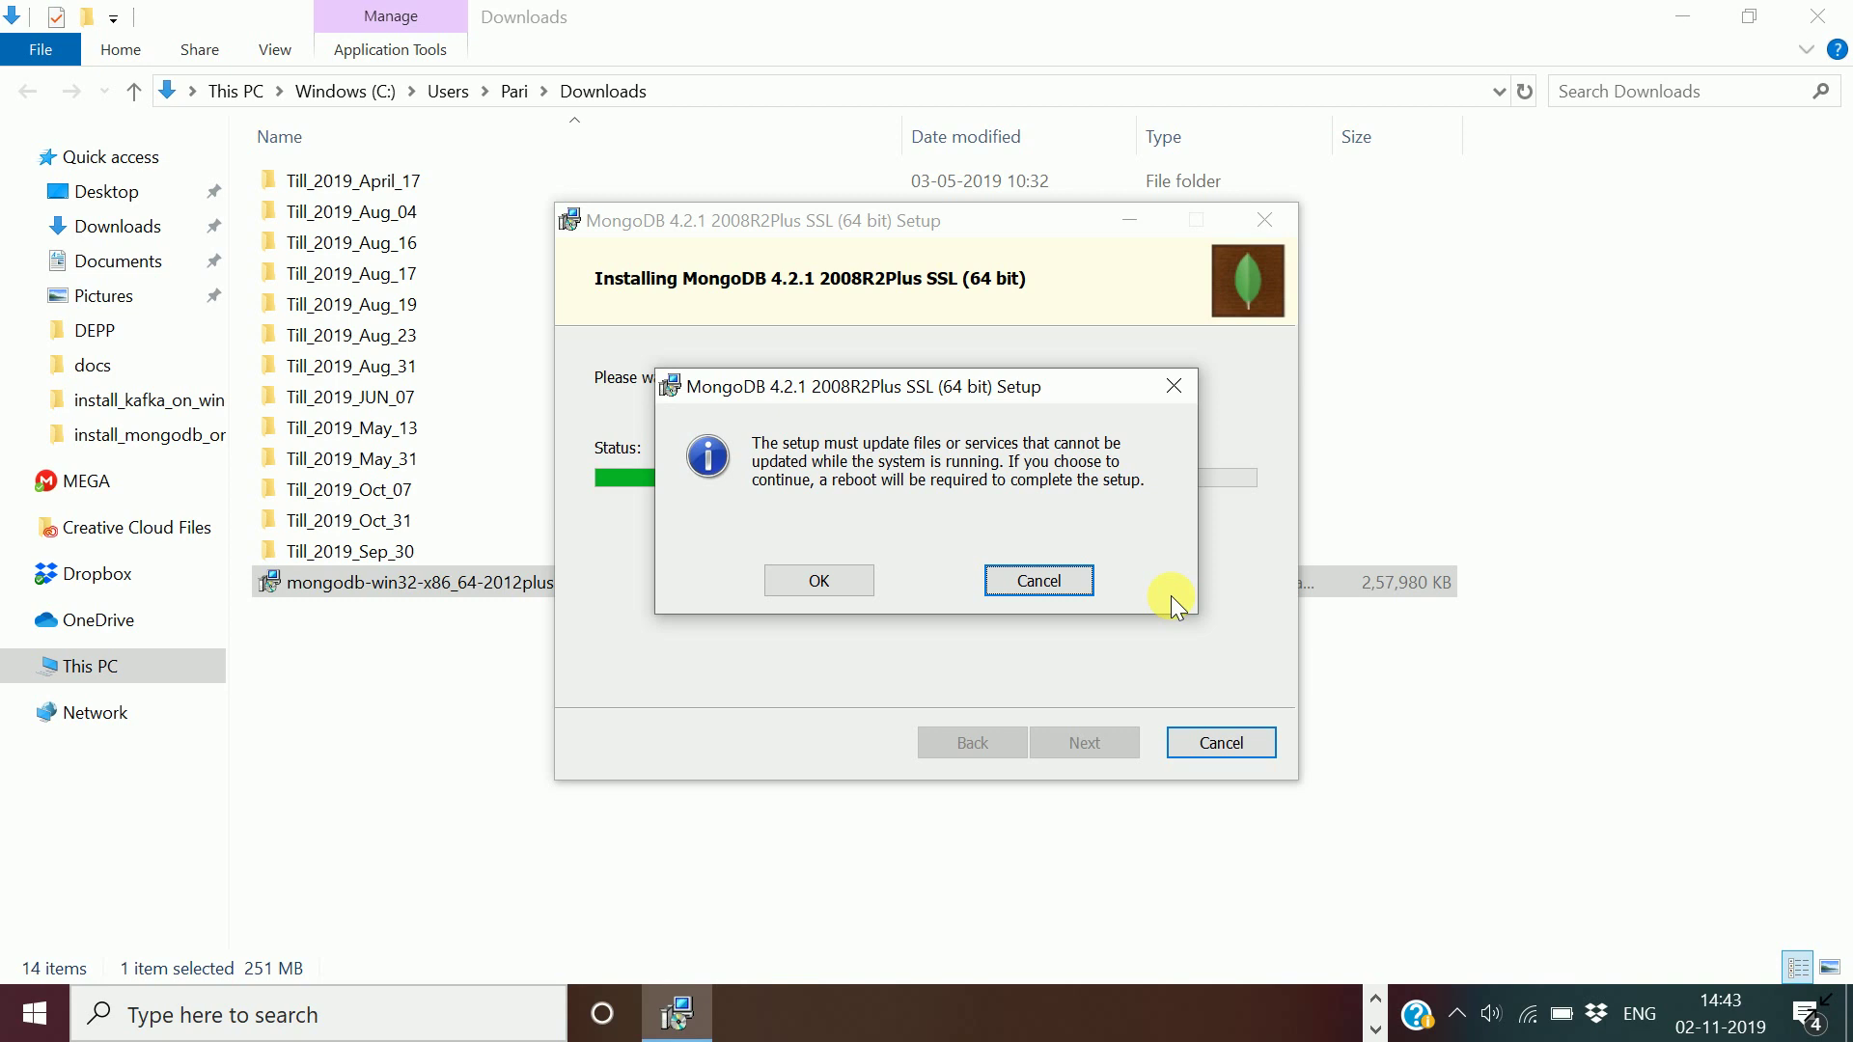
{"action": "key", "text": "Return"}
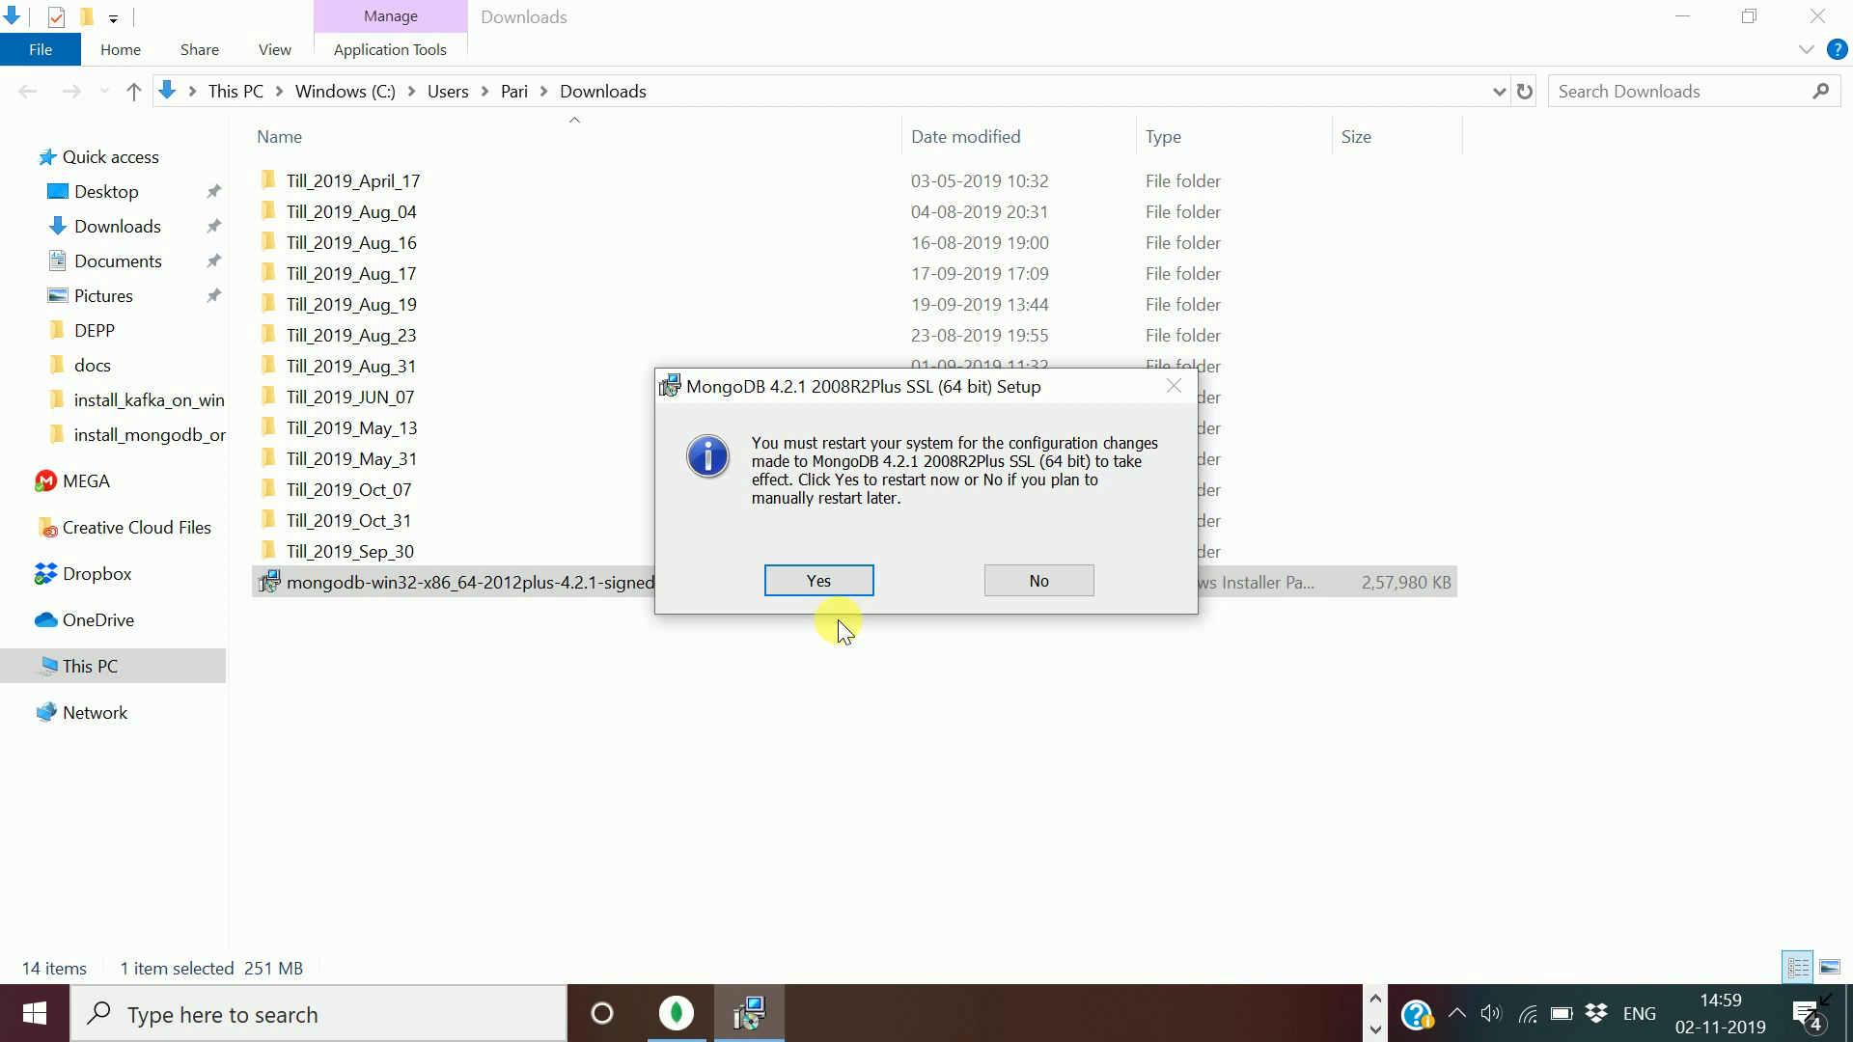
{"action": "key", "text": "super"}
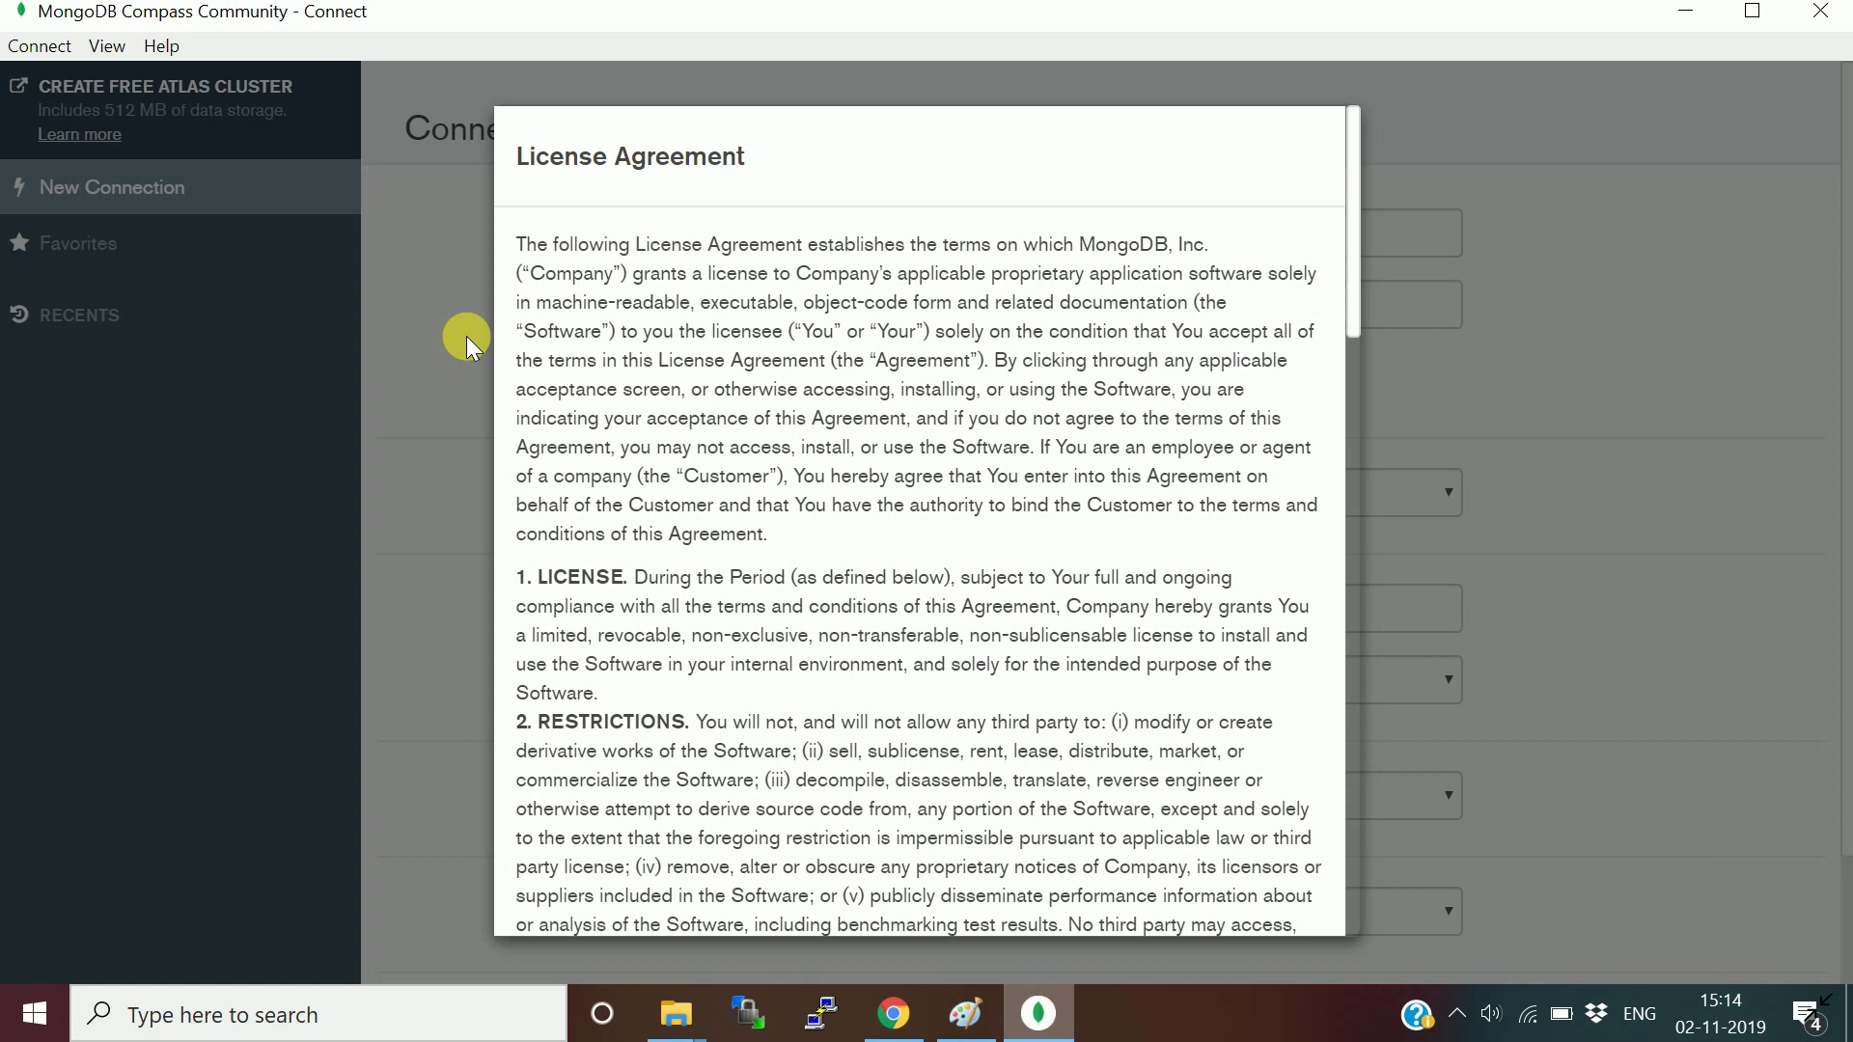
- Agree to the MongoDB Compass Community licence and go through the welcome tour to its end
{"action": "key", "text": "End"}
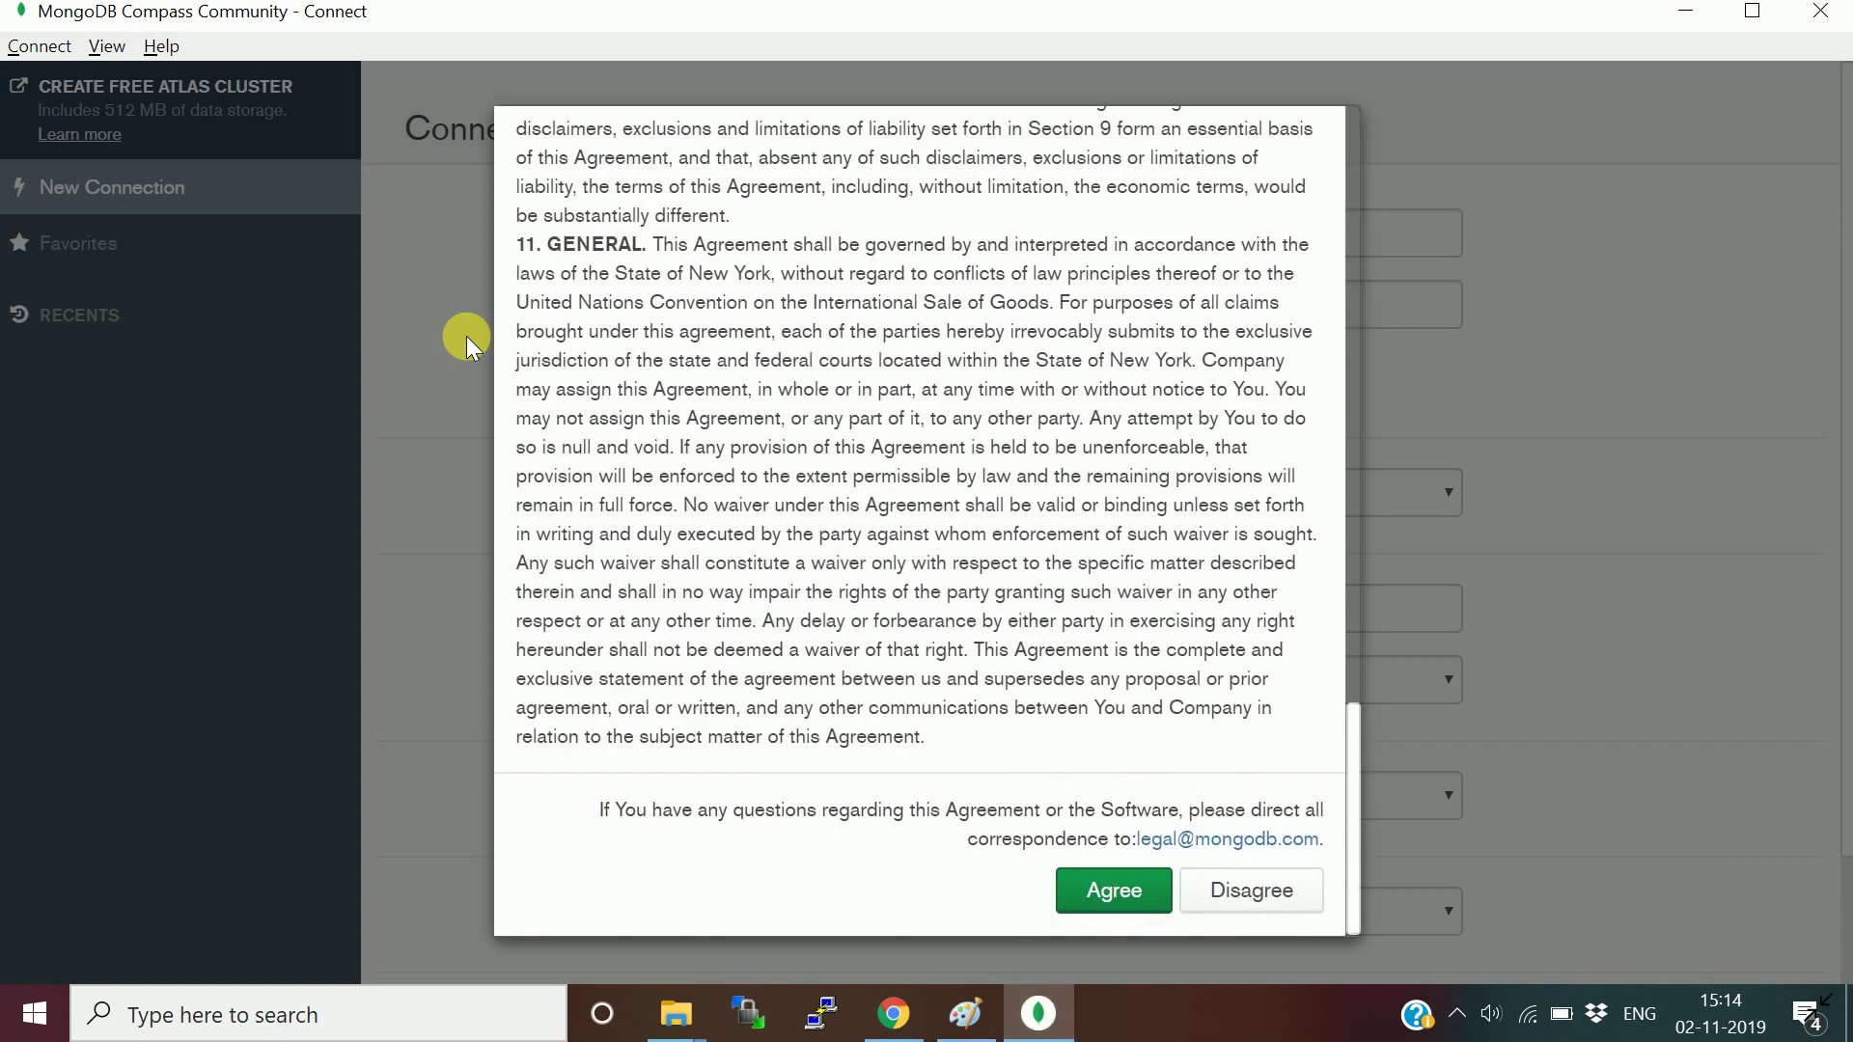
{"action": "left_click", "coordinate": [1177, 907]}
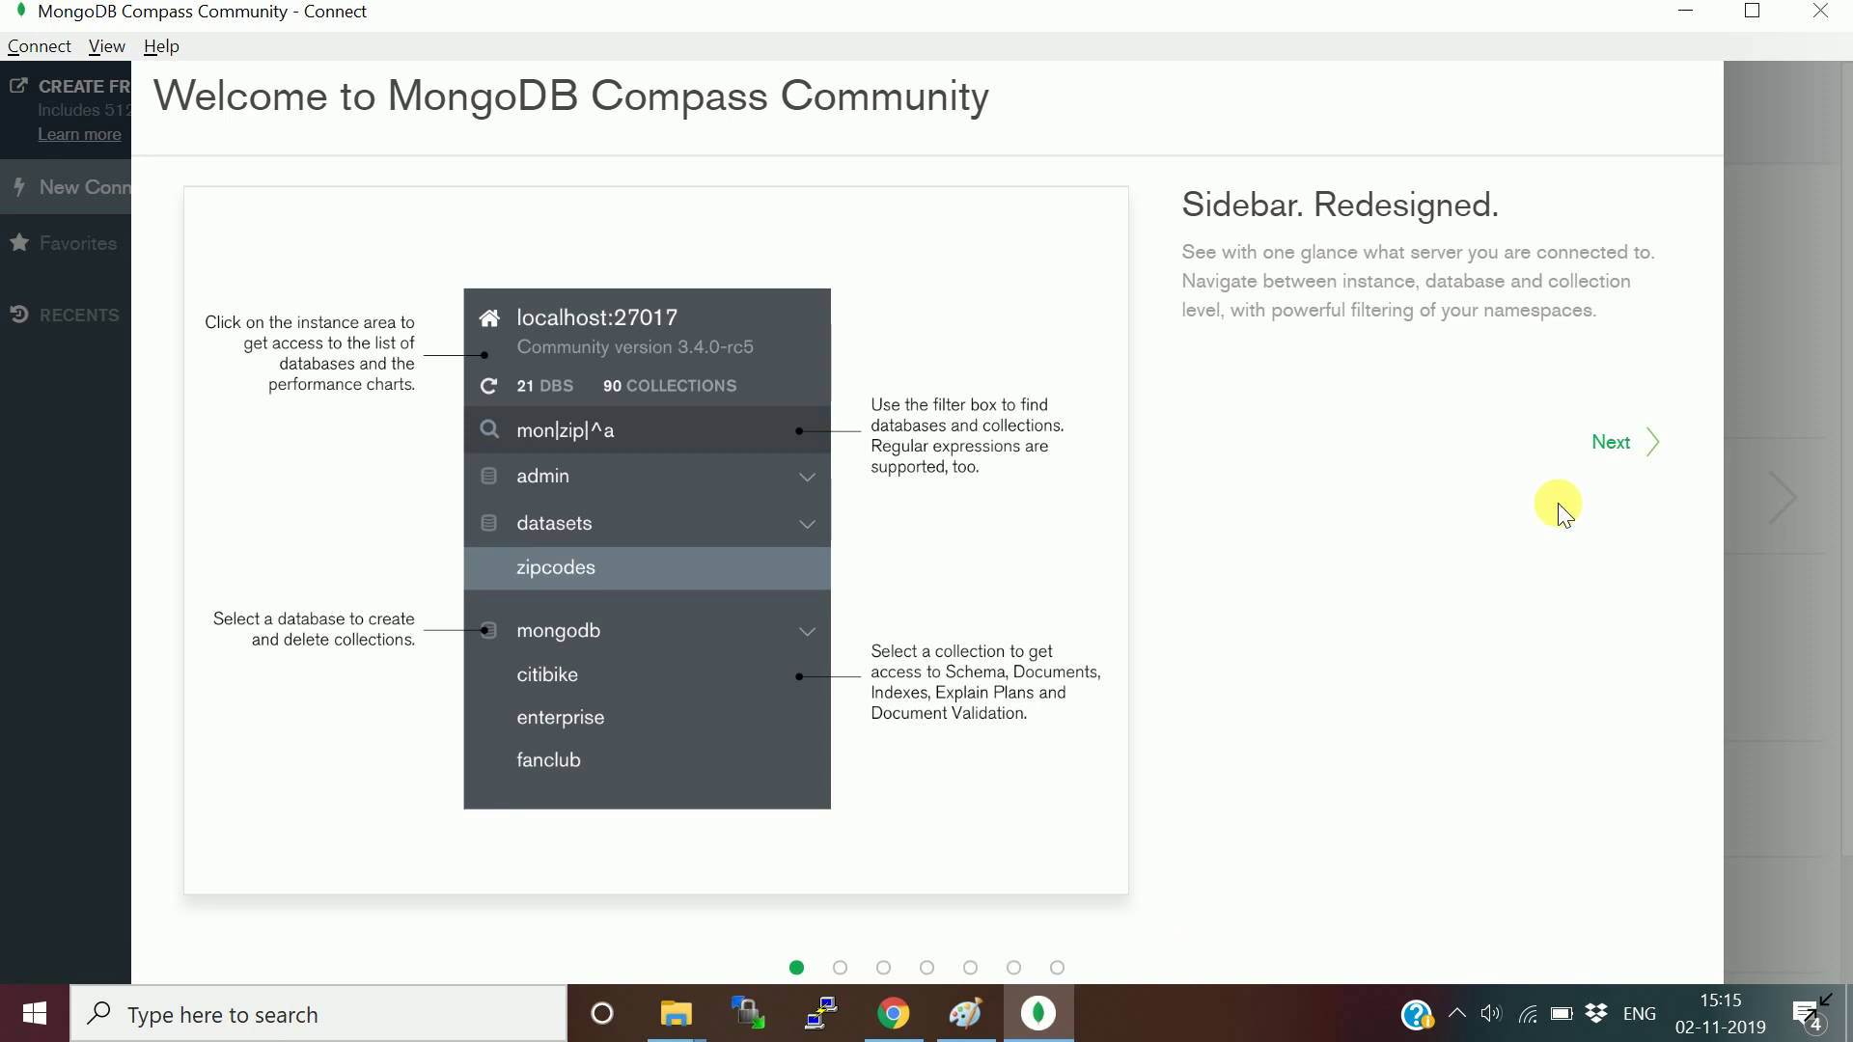
{"action": "left_click", "coordinate": [1594, 475]}
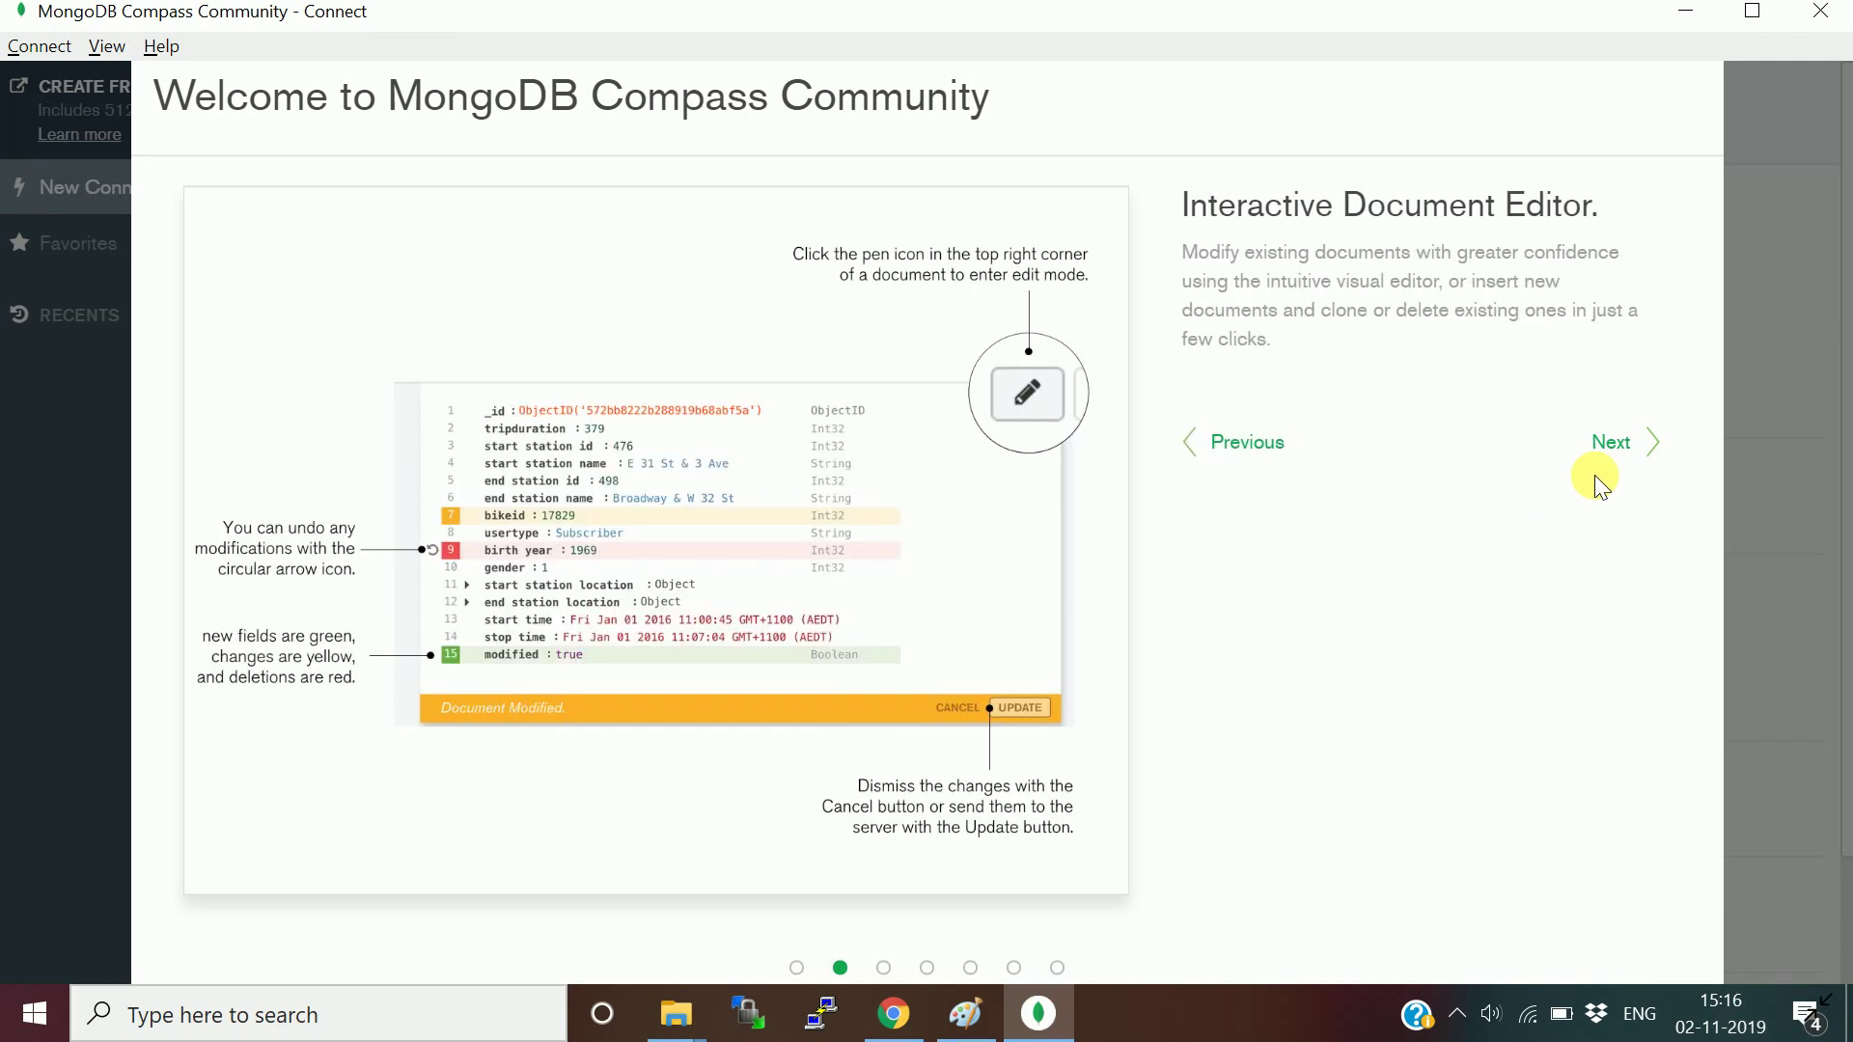
{"action": "left_click", "coordinate": [1594, 475]}
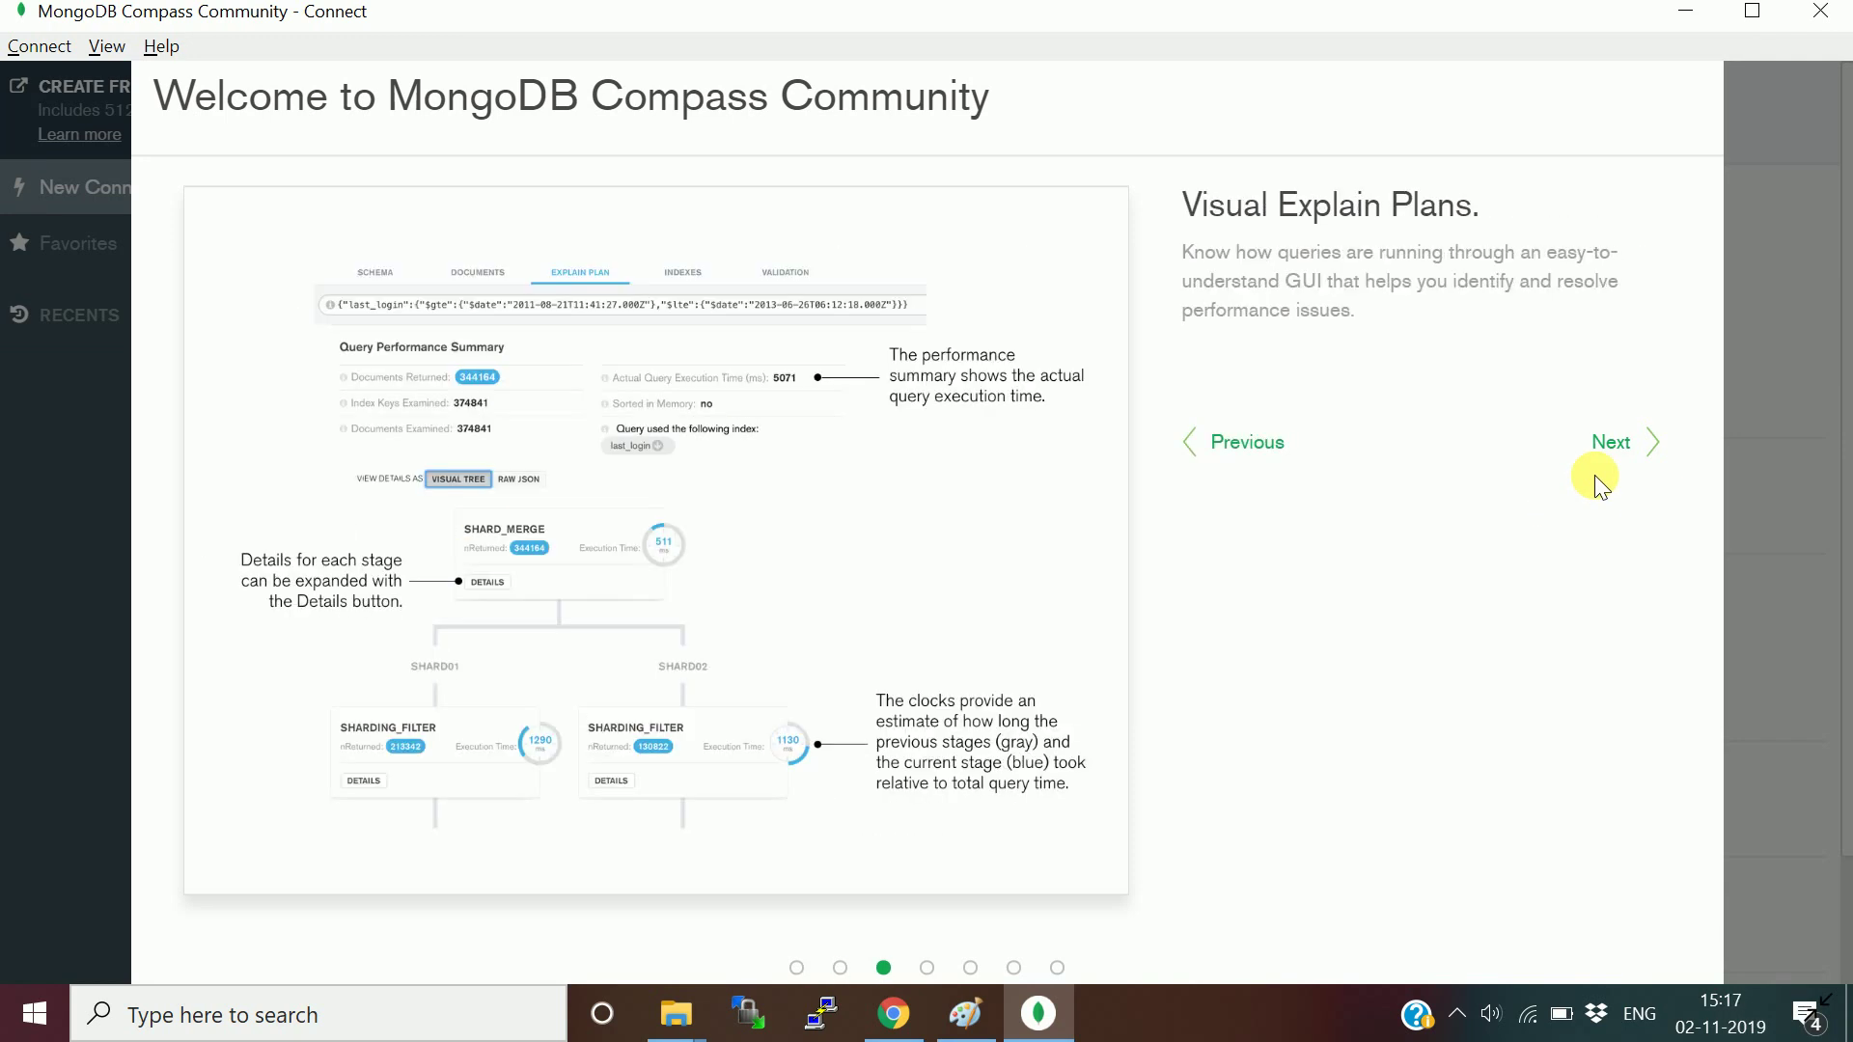
{"action": "left_click", "coordinate": [1594, 475]}
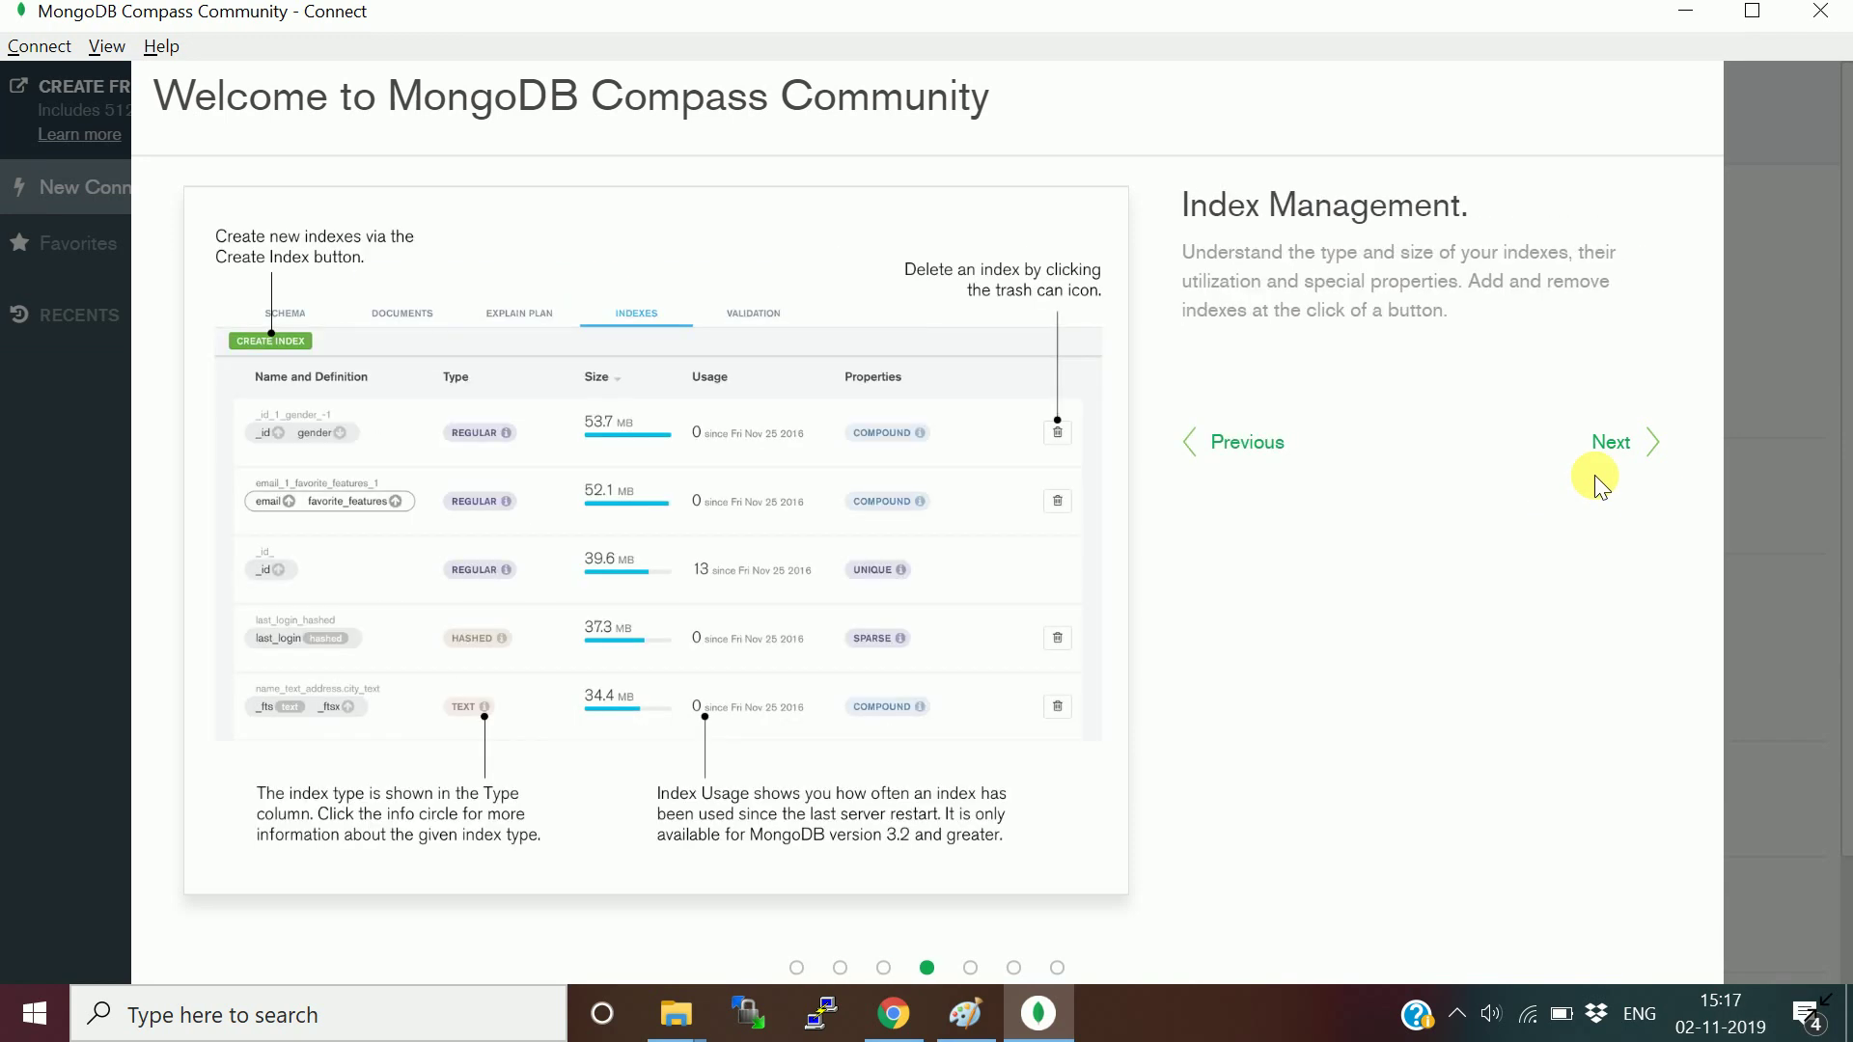
{"action": "left_click", "coordinate": [1594, 475]}
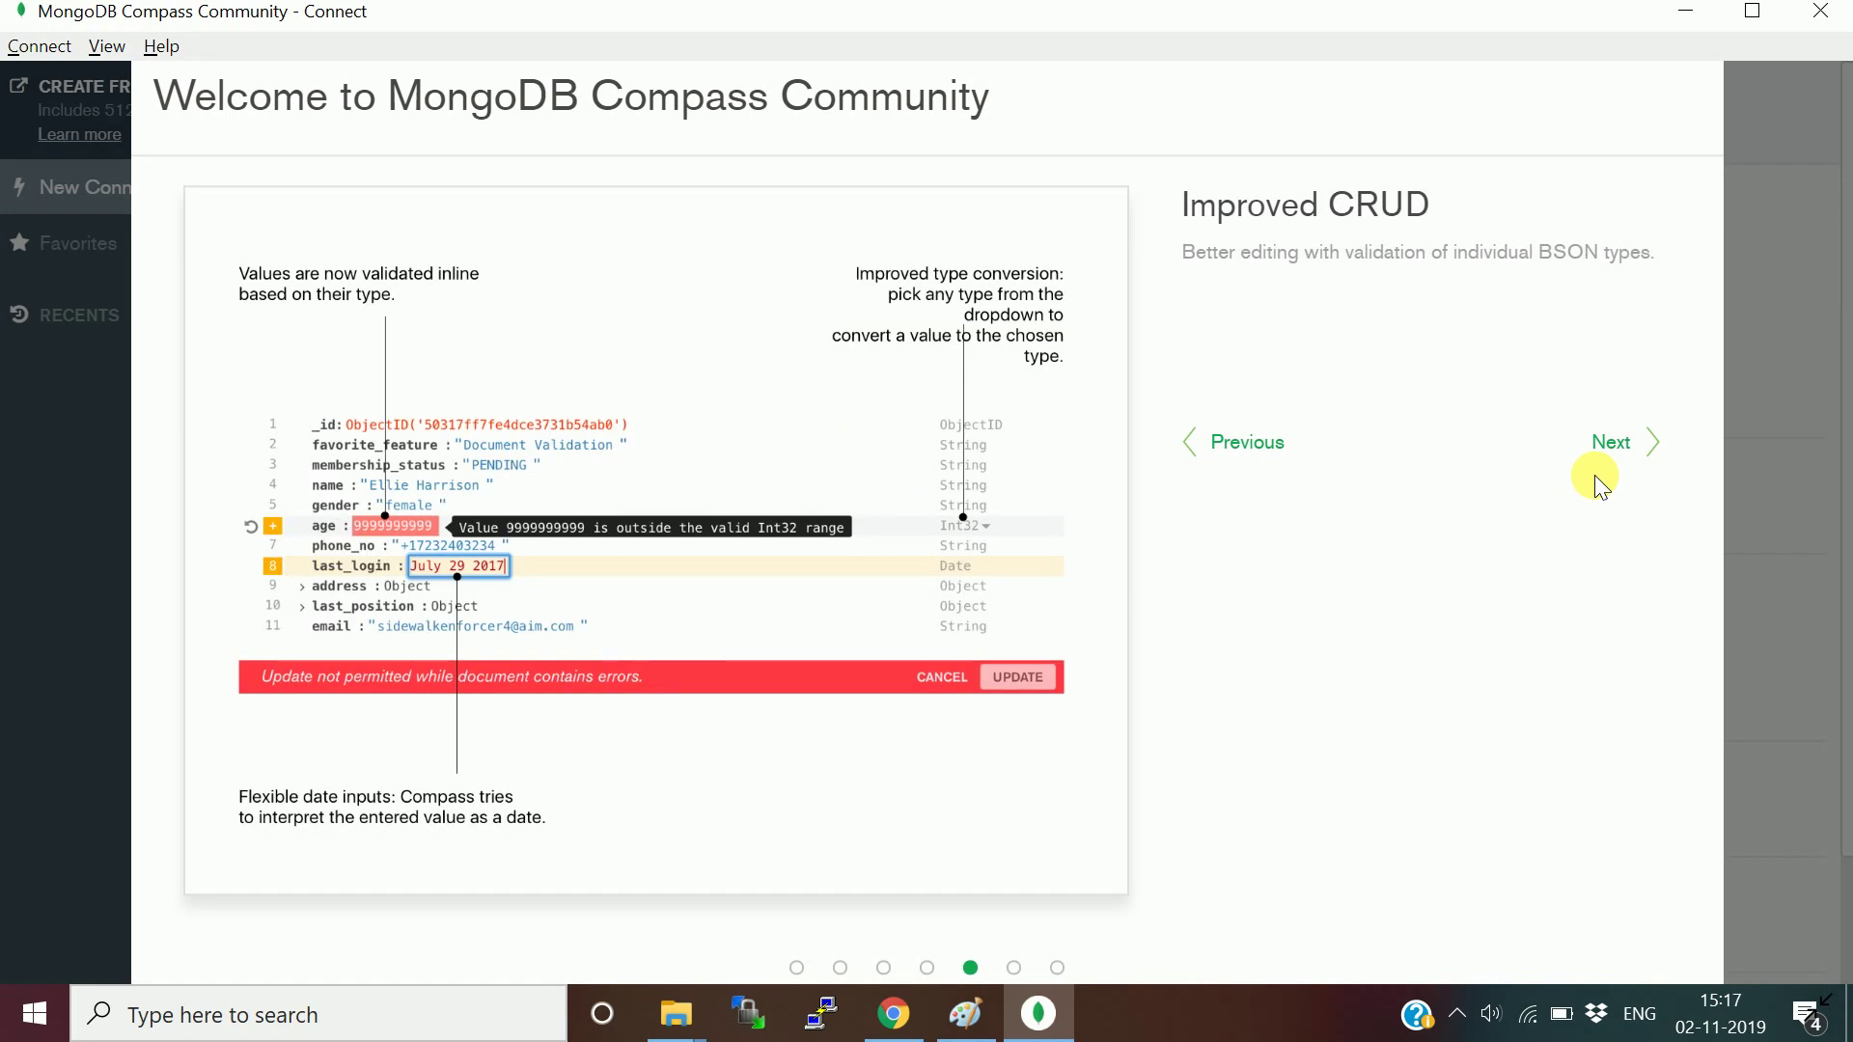
{"action": "left_click", "coordinate": [1594, 475]}
{"action": "left_click", "coordinate": [1594, 474]}
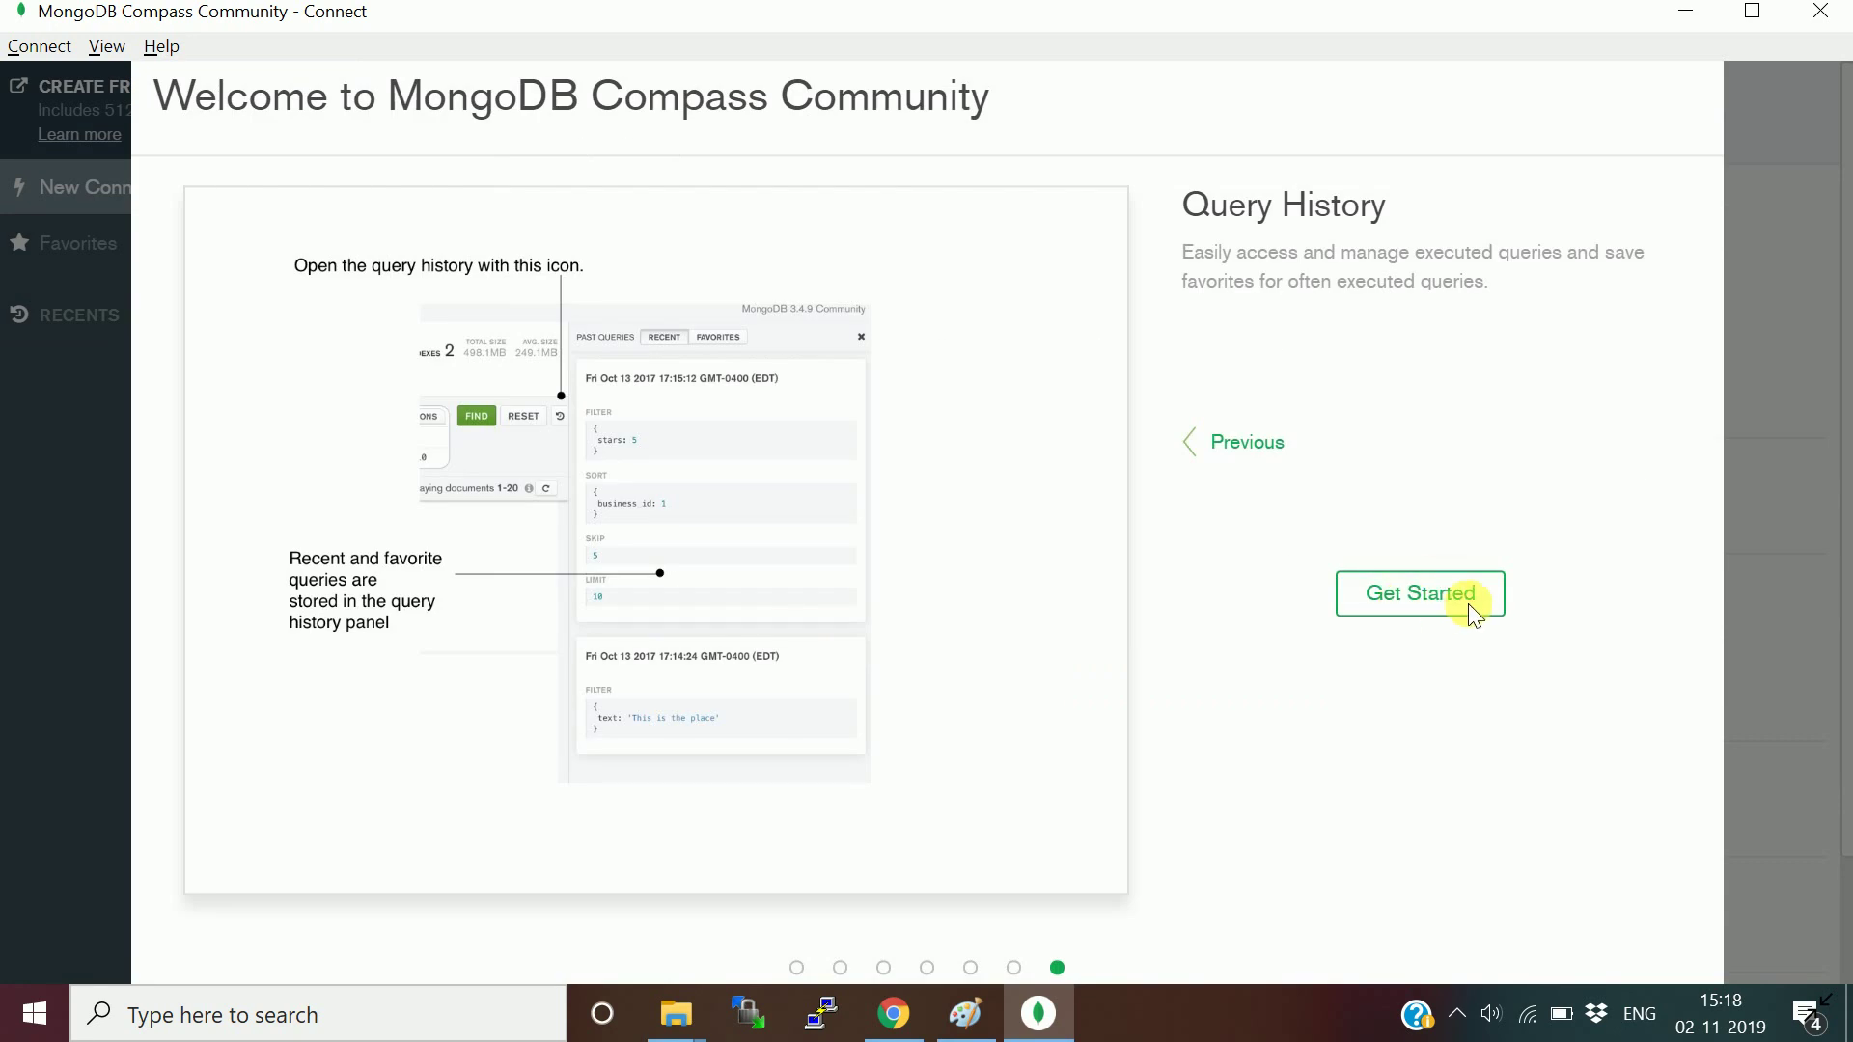
{"action": "left_click", "coordinate": [1798, 737]}
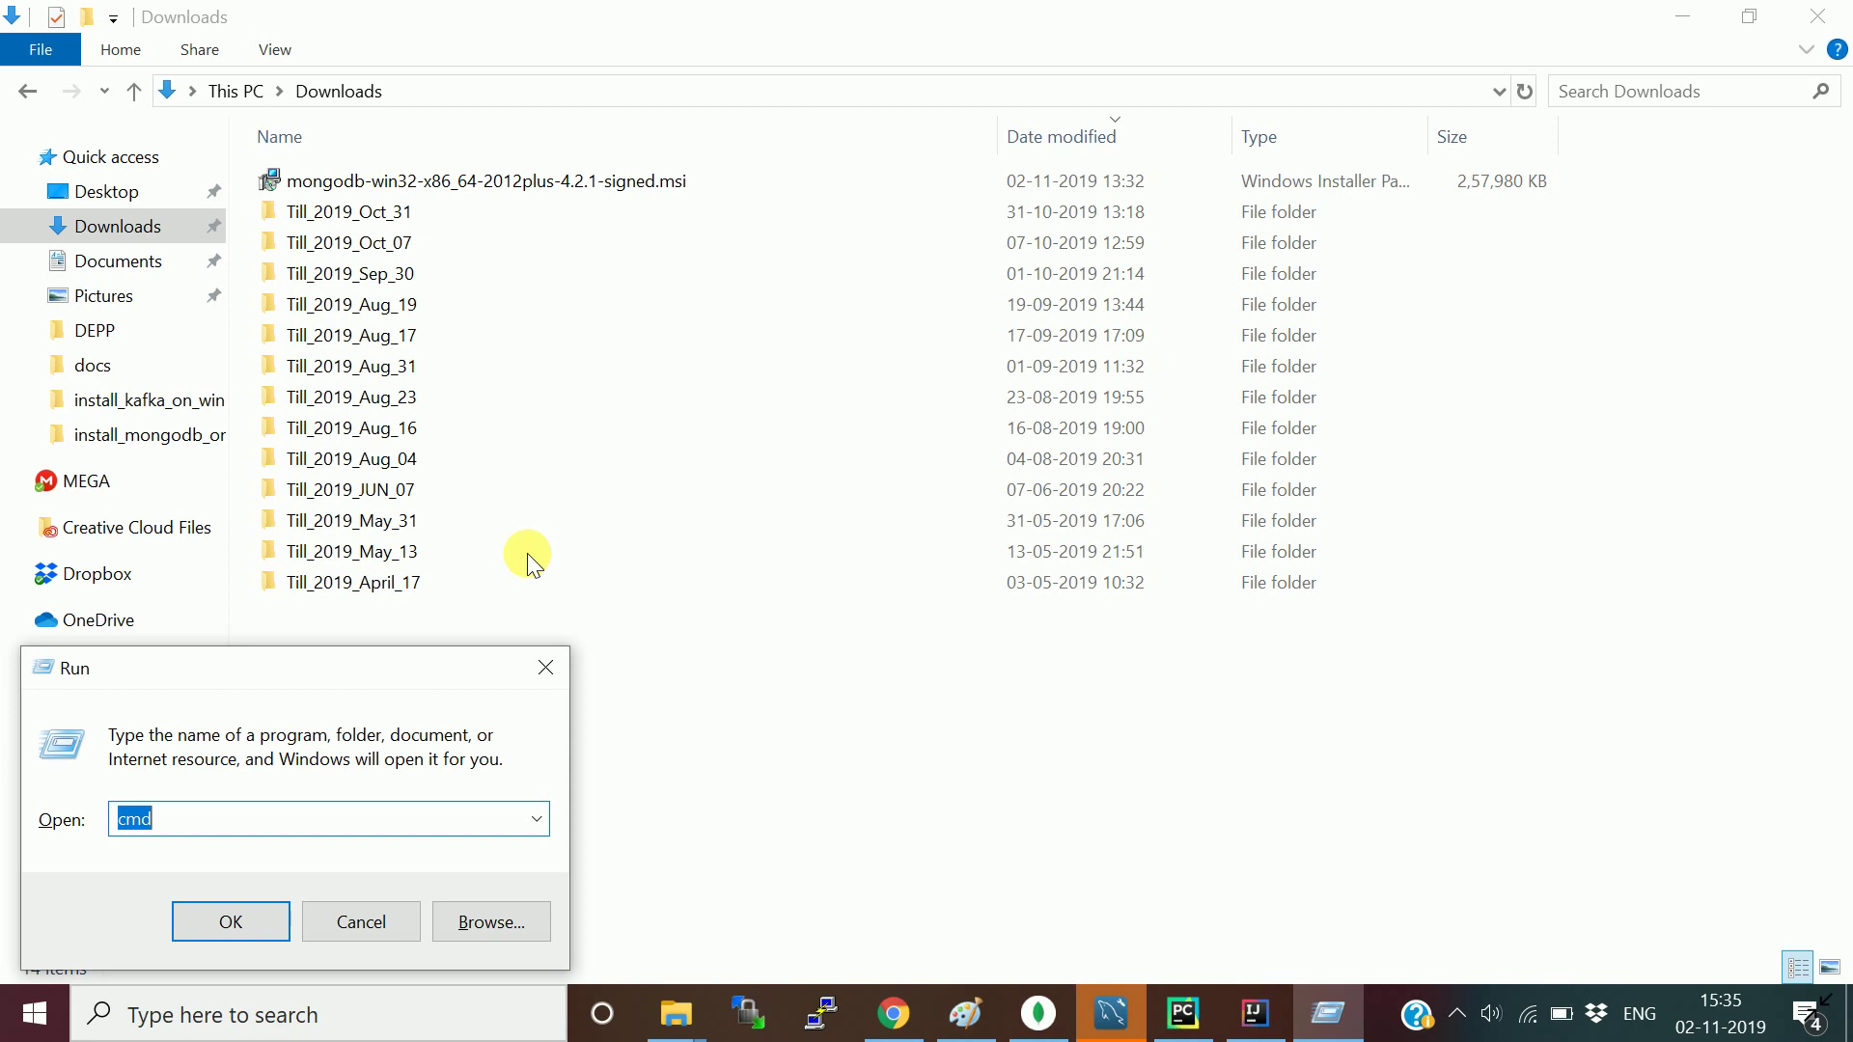
- Start mongo.exe from C:\Program Files\MongoDB\Server\4.2\bin in a Command Prompt
{"action": "key", "text": "Return"}
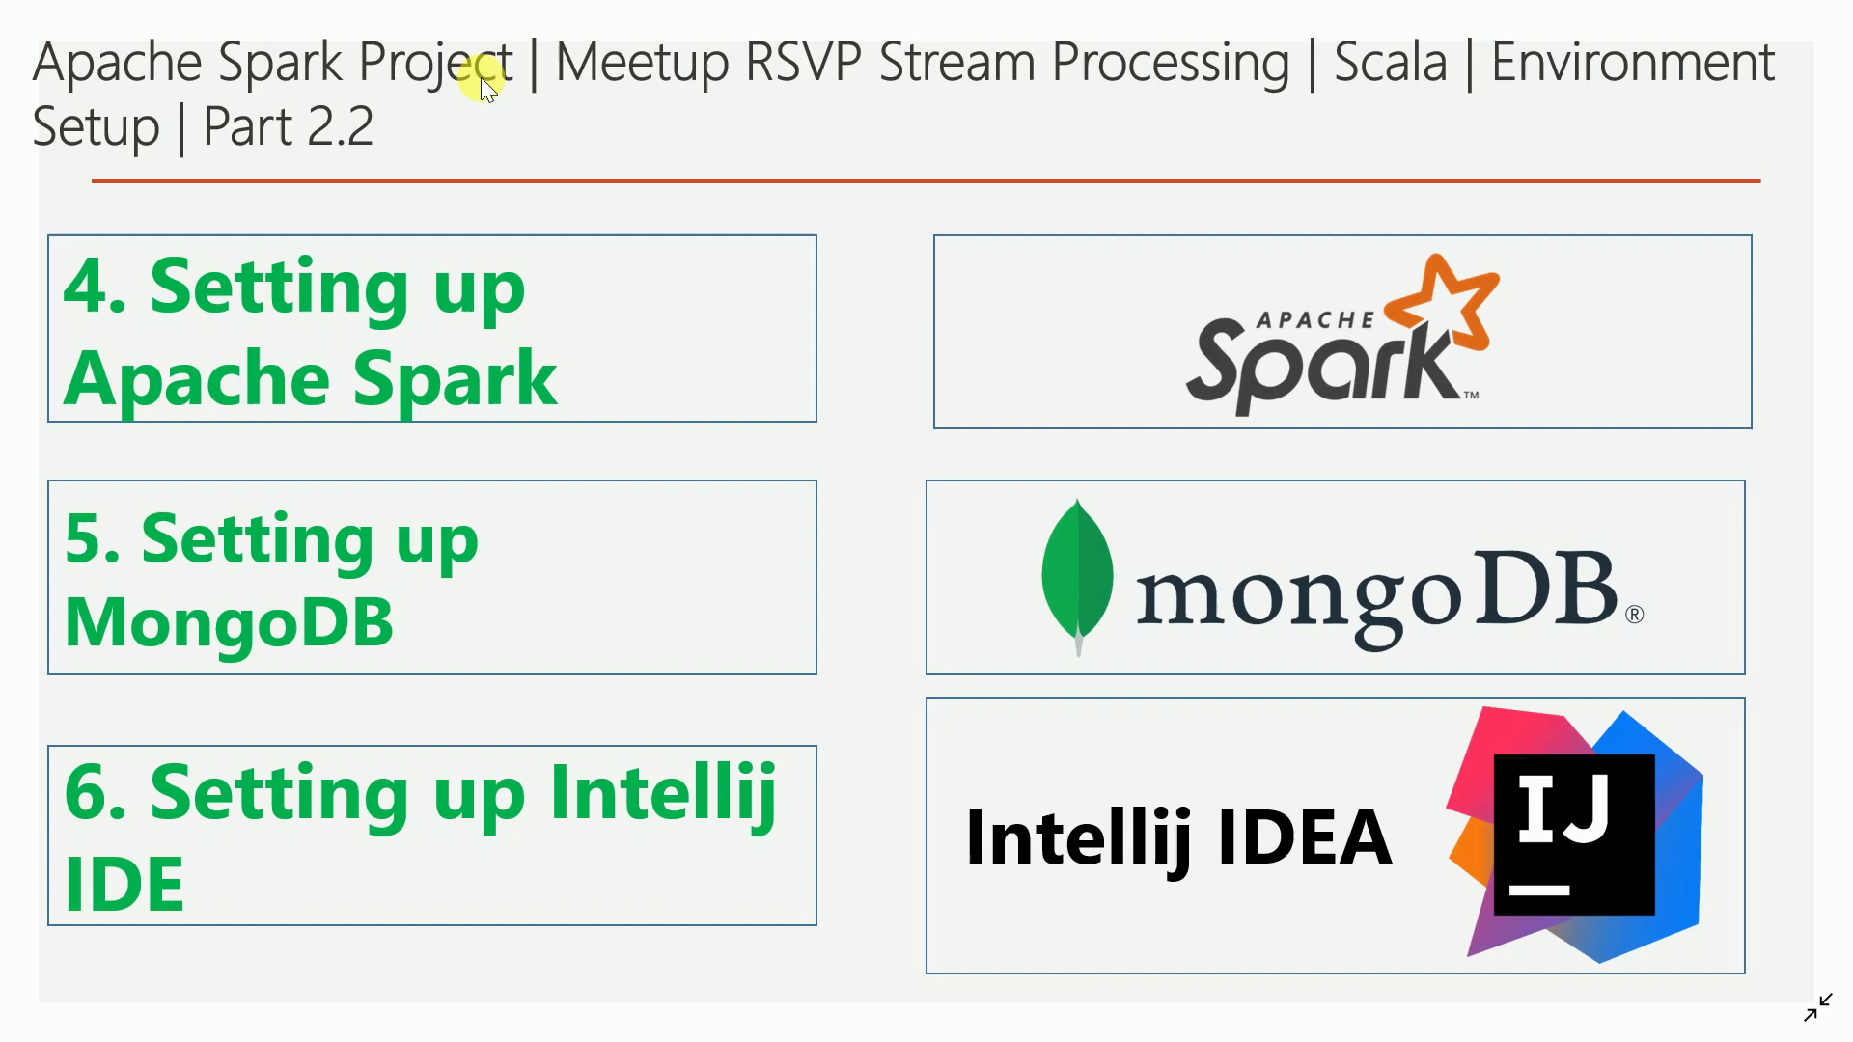
{"action": "key", "text": "alt+Tab"}
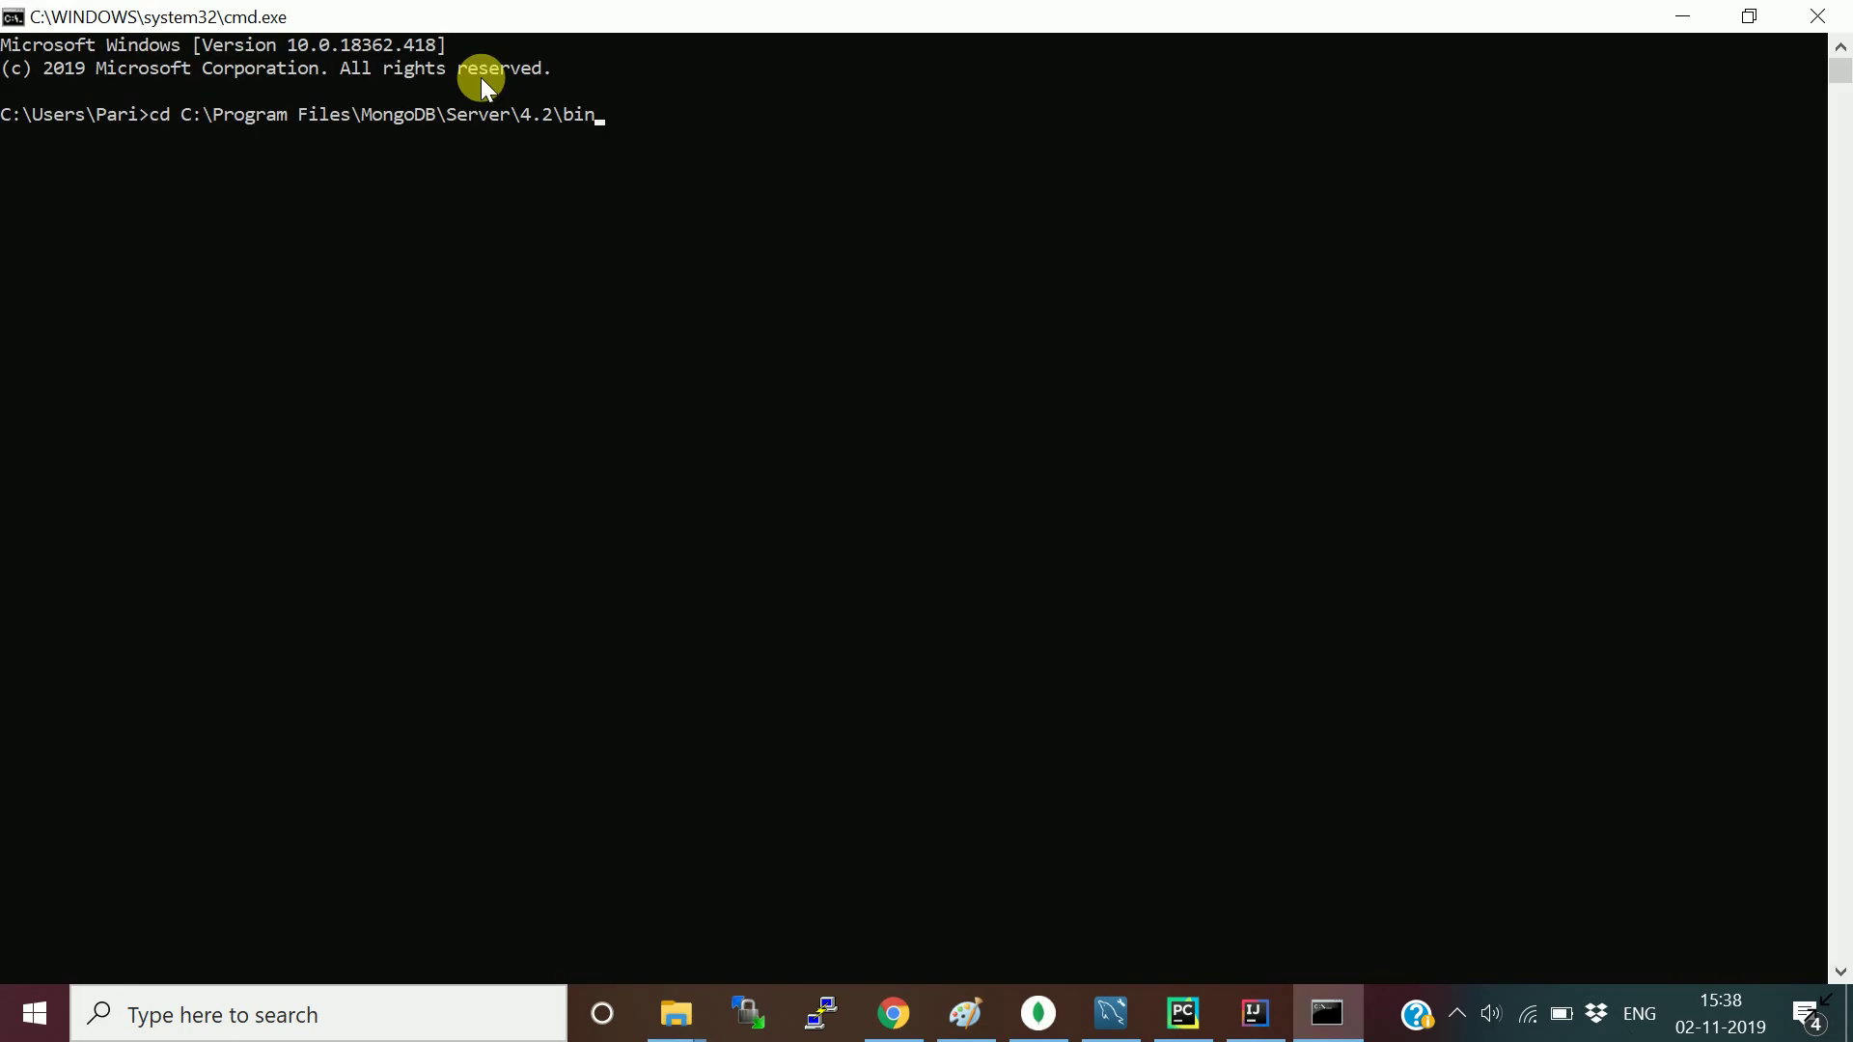
{"action": "key", "text": "Return"}
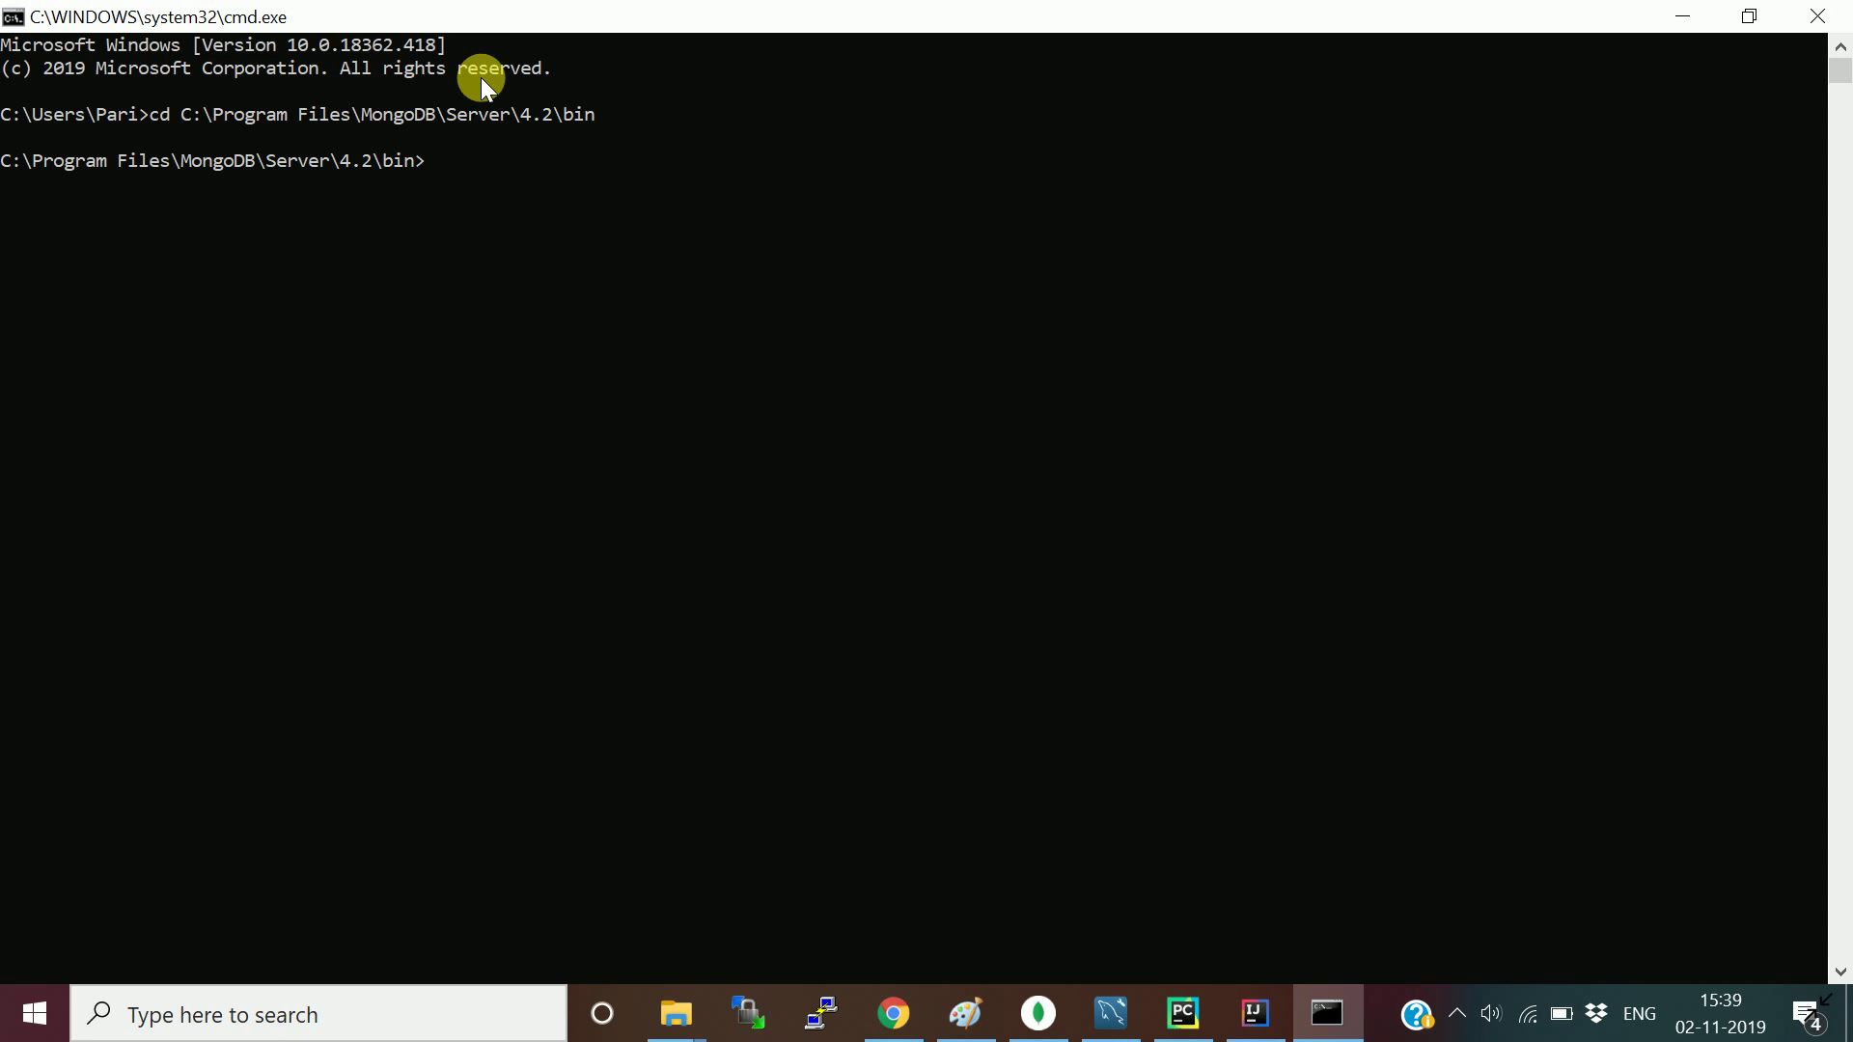
{"action": "type", "text": "mongo.exe"}
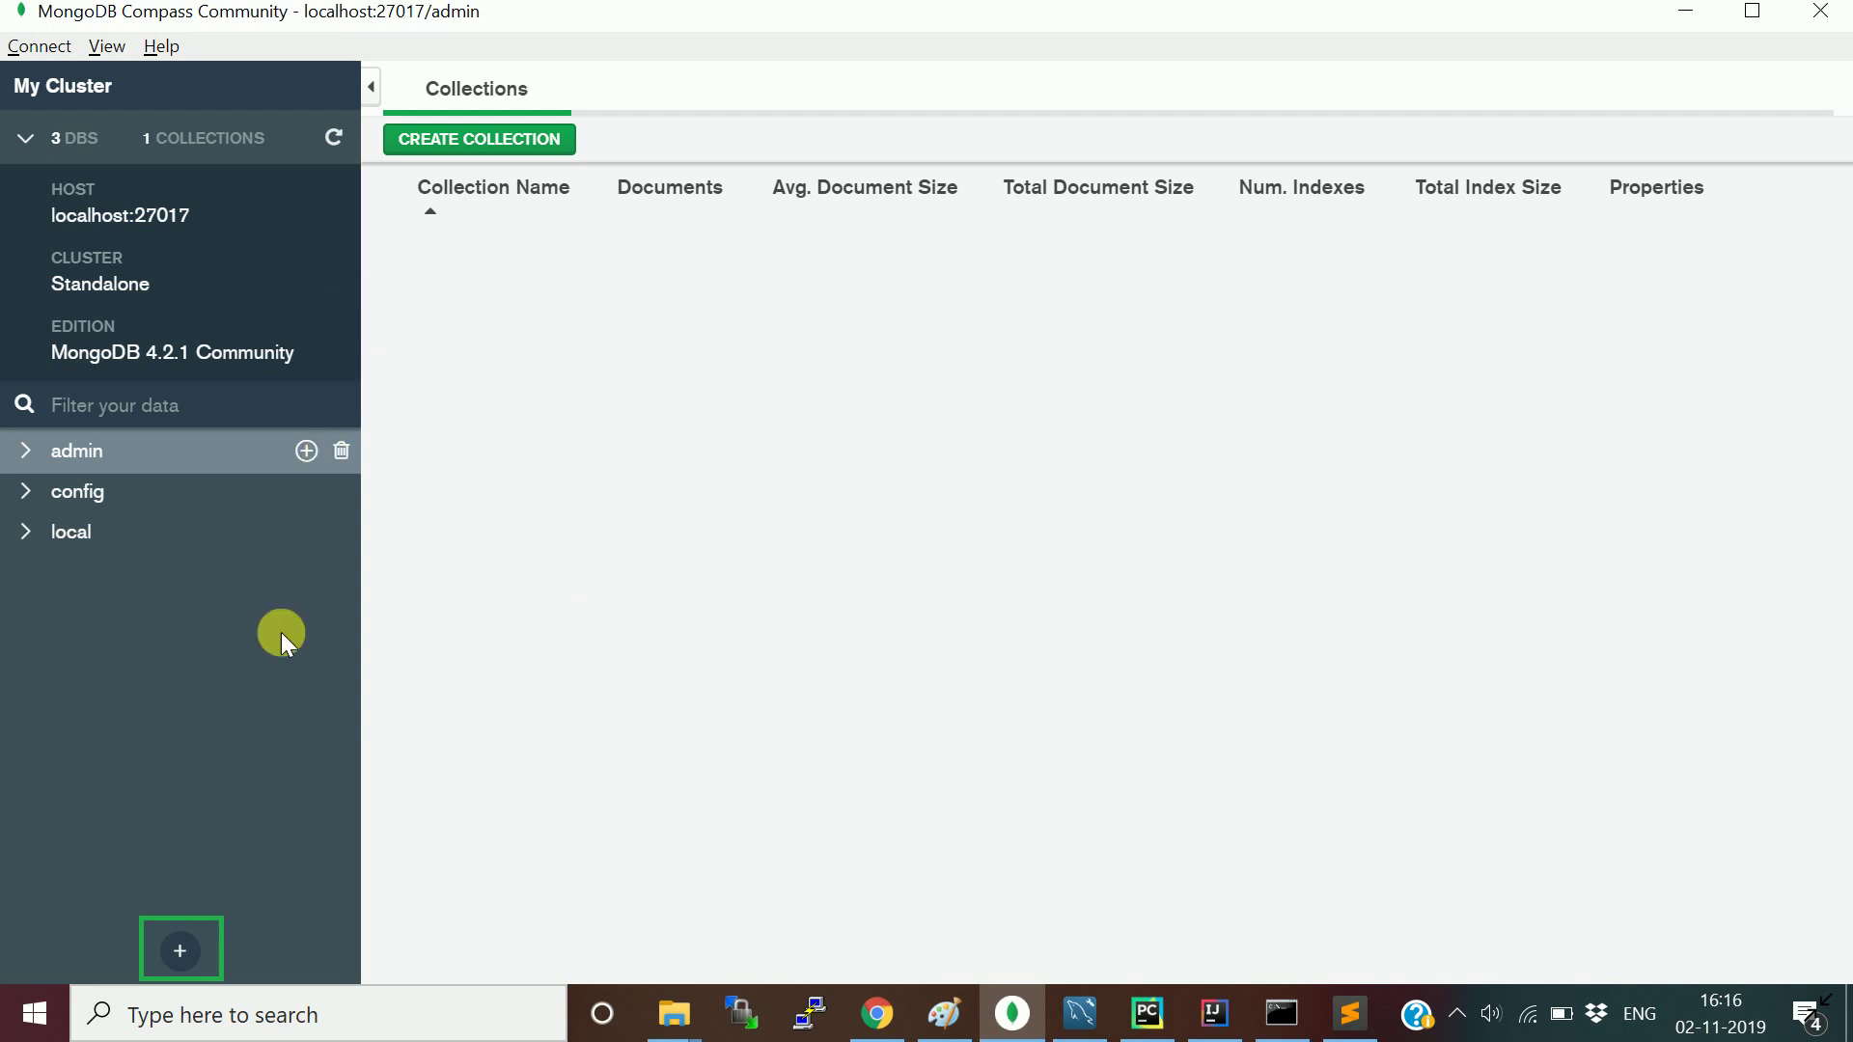
- In MongoDB Compass, create the database test_db with the collection test_collection and open the new database
{"action": "scroll", "coordinate": [44, 554], "scroll_direction": "left", "scroll_amount": 5}
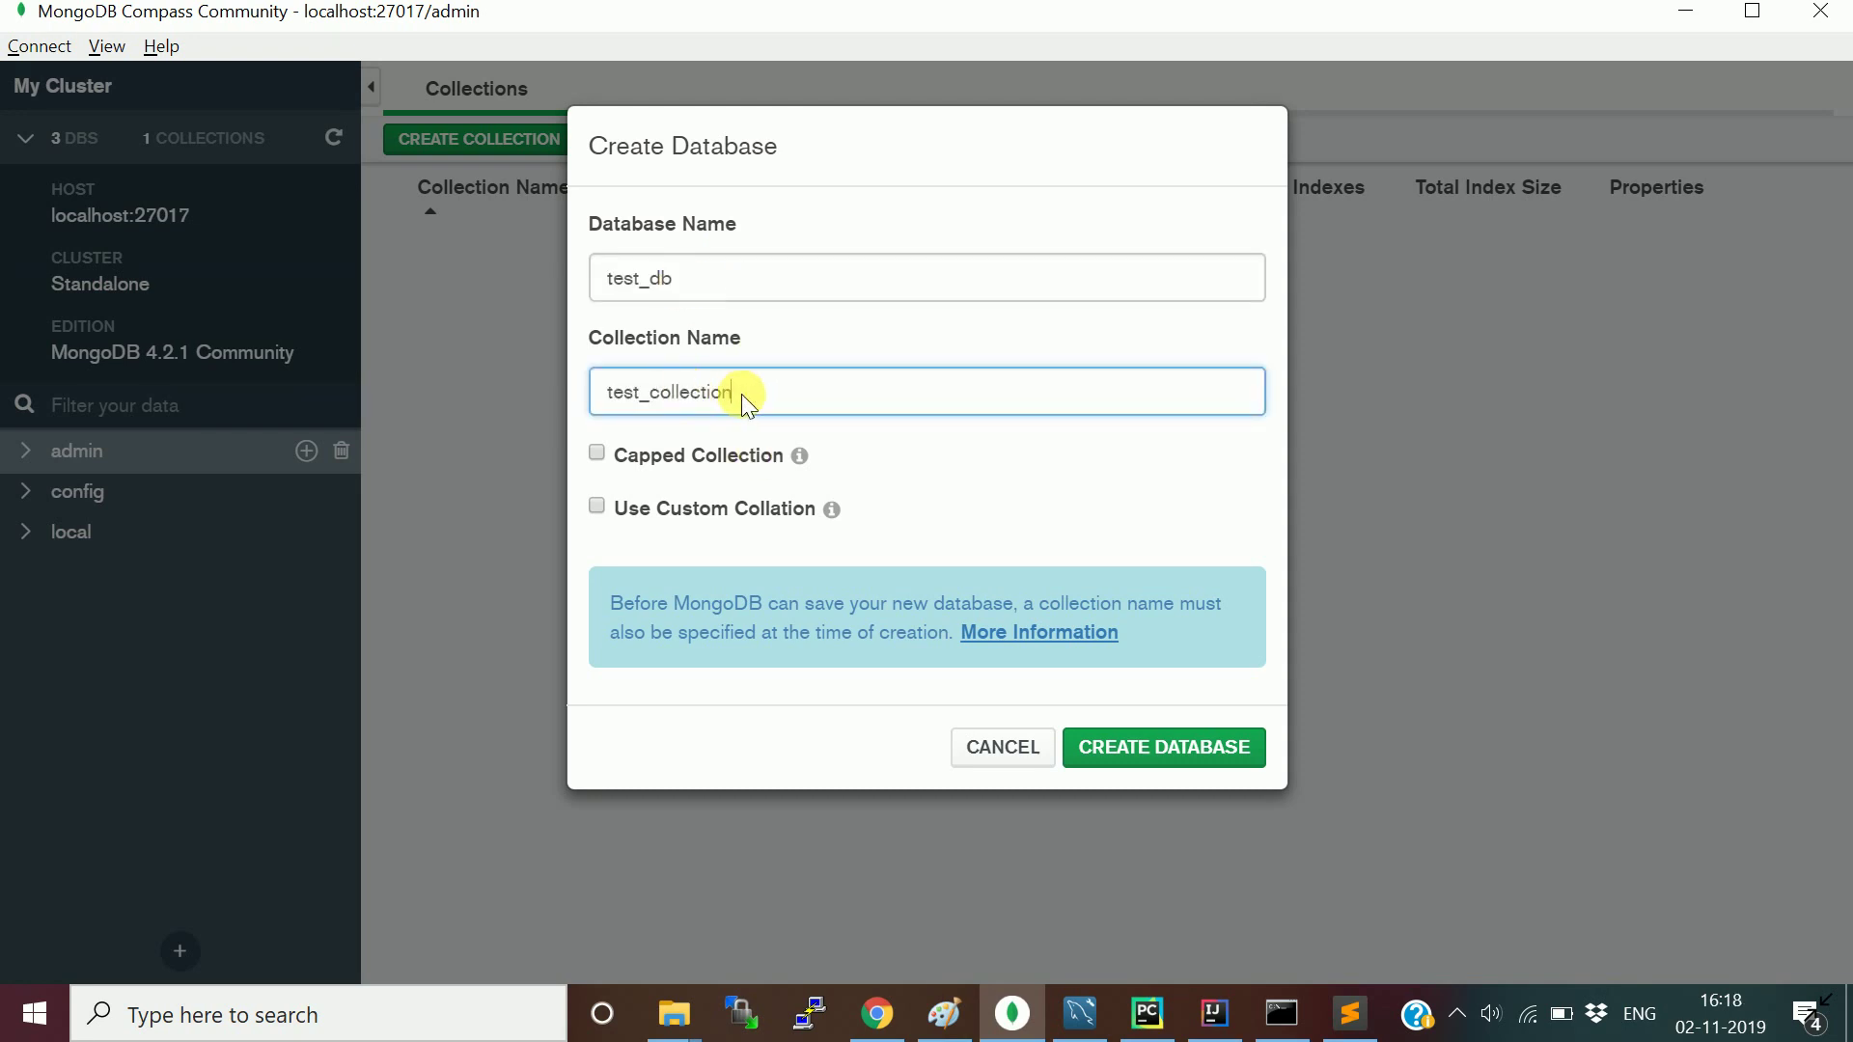
{"action": "key", "text": "Return"}
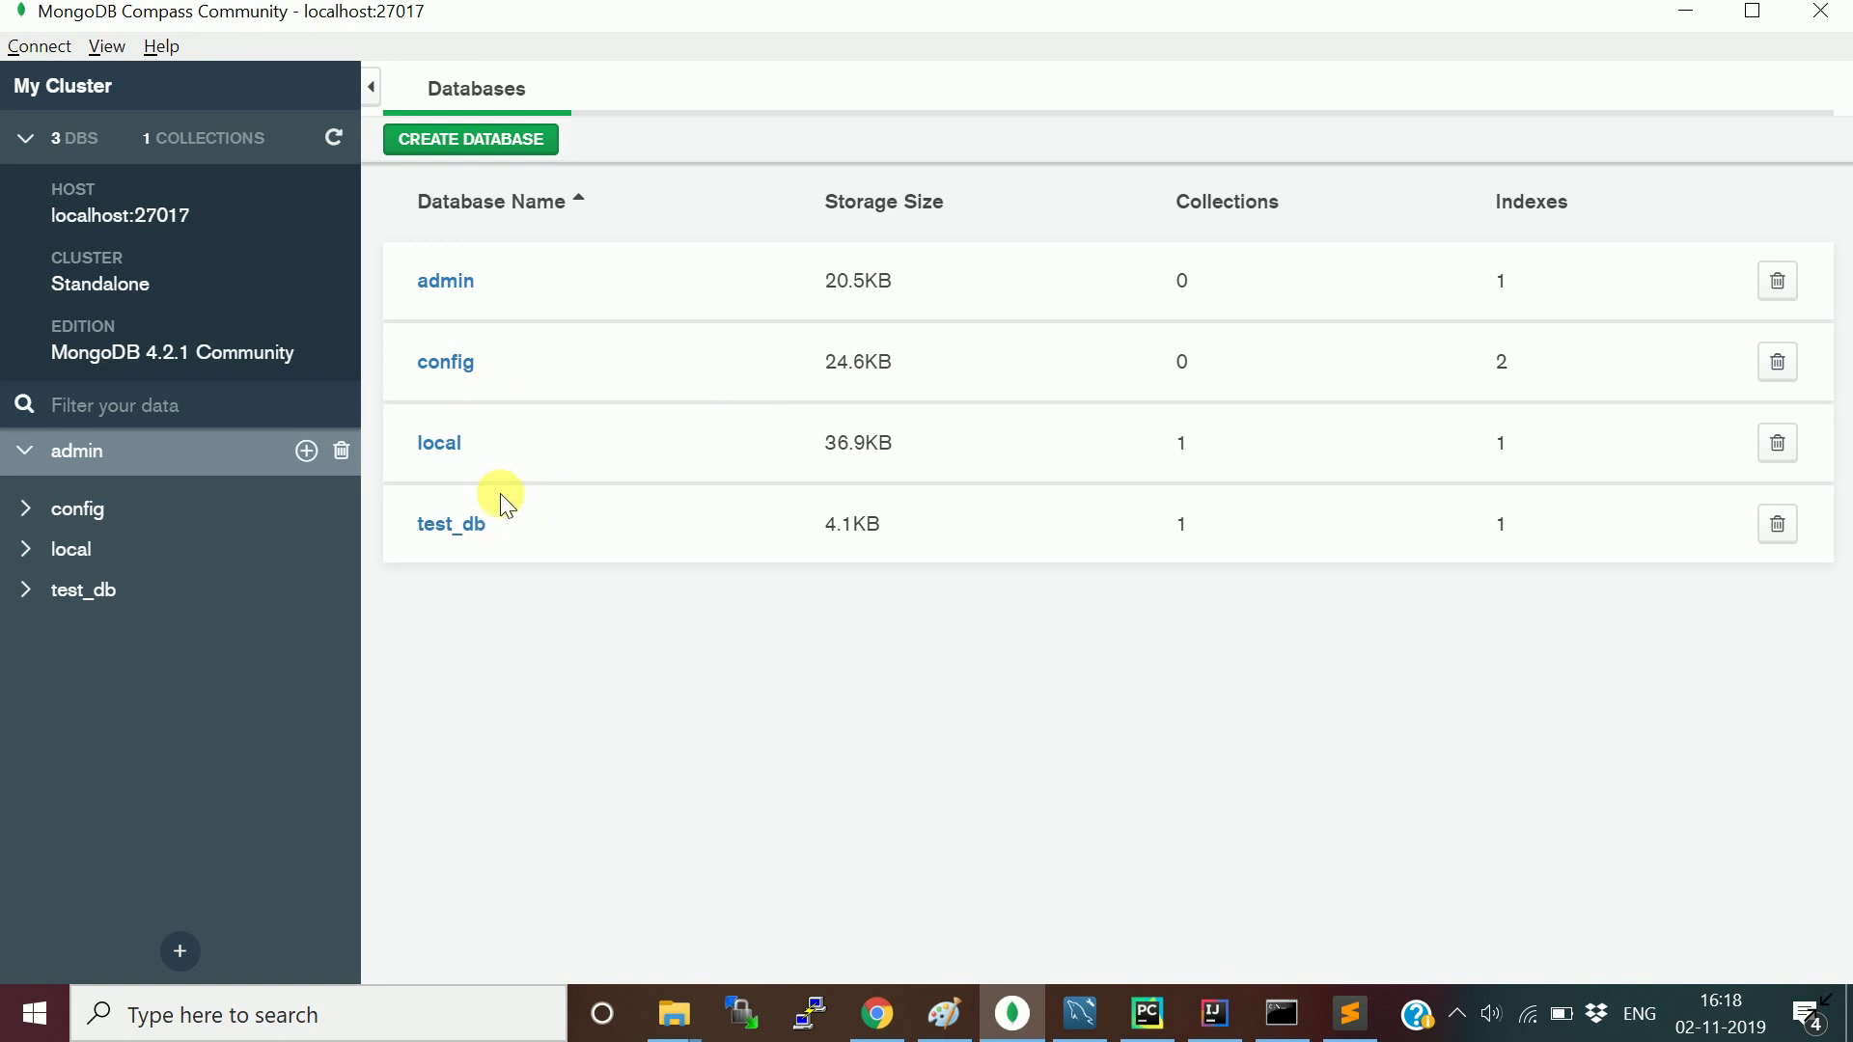
{"action": "left_click", "coordinate": [523, 541]}
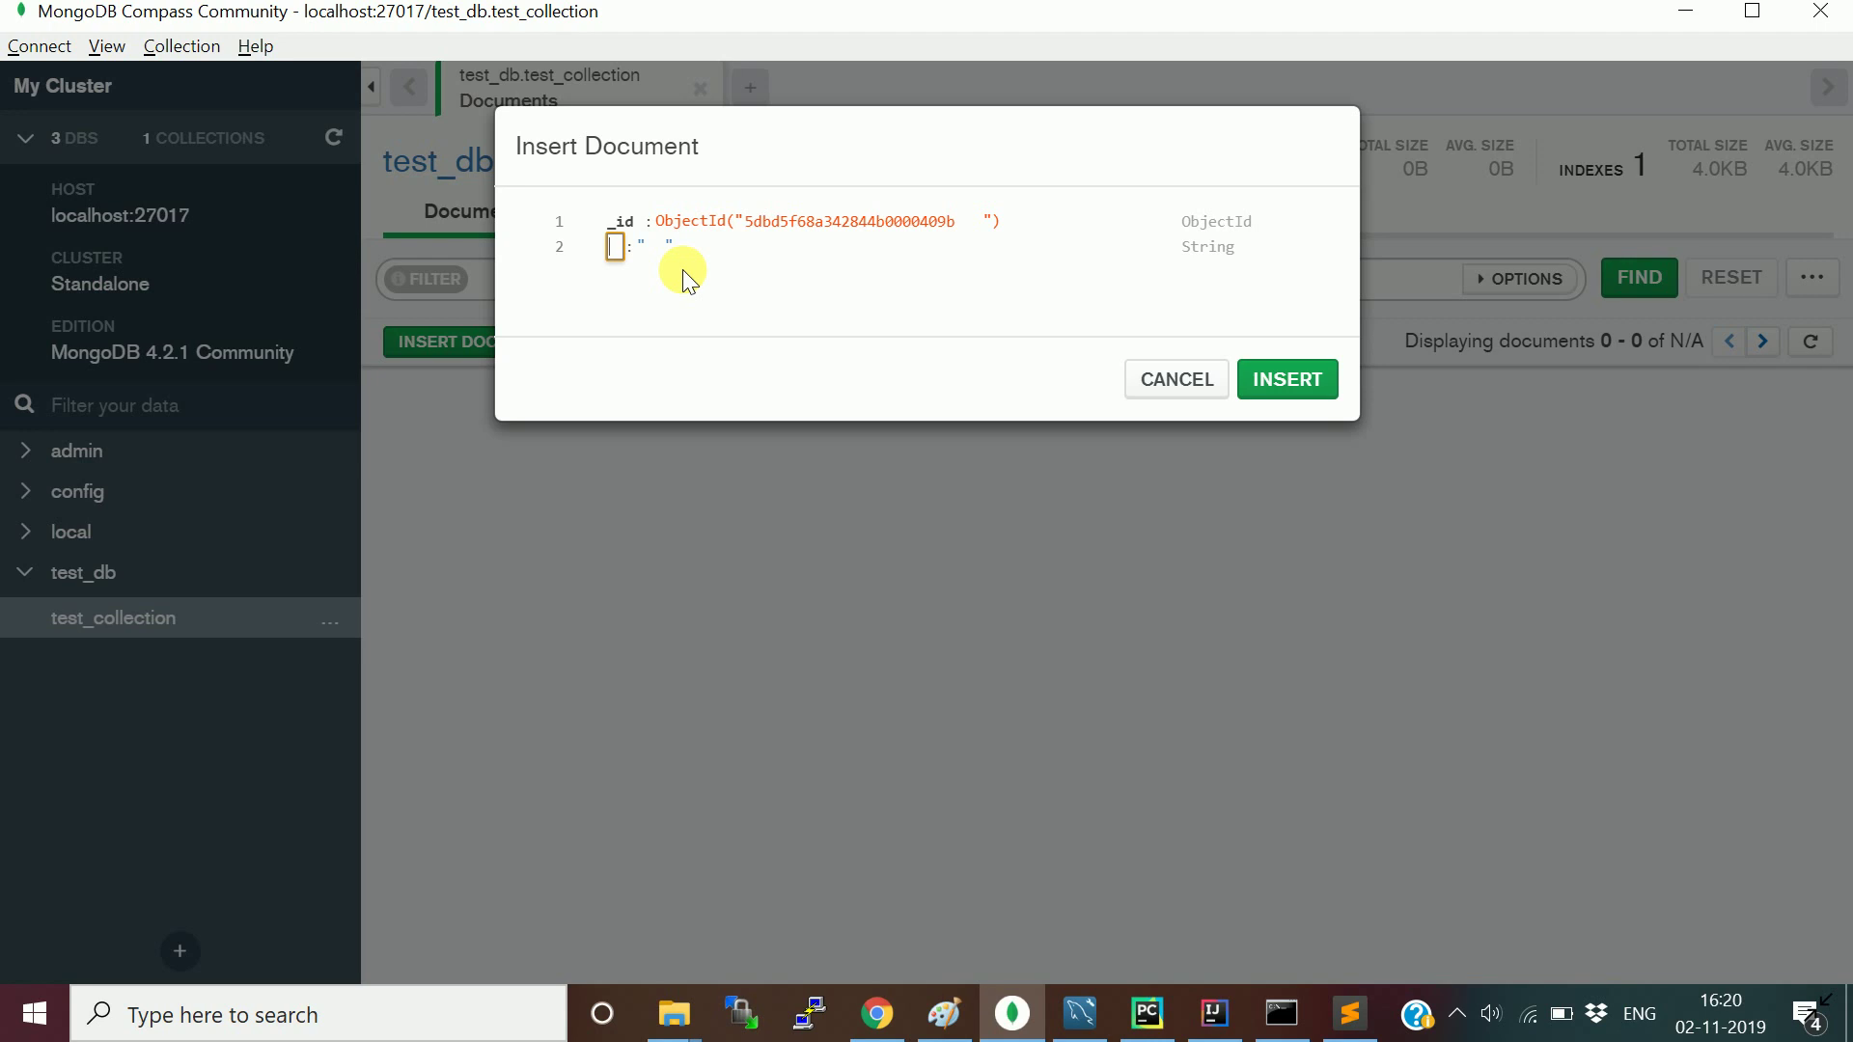
- Insert a document with key "1" and value "Chennai" into test_collection and switch the documents to table view
{"action": "type", "text": "key"}
{"action": "key", "text": "Tab"}
{"action": "type", "text": "1"}
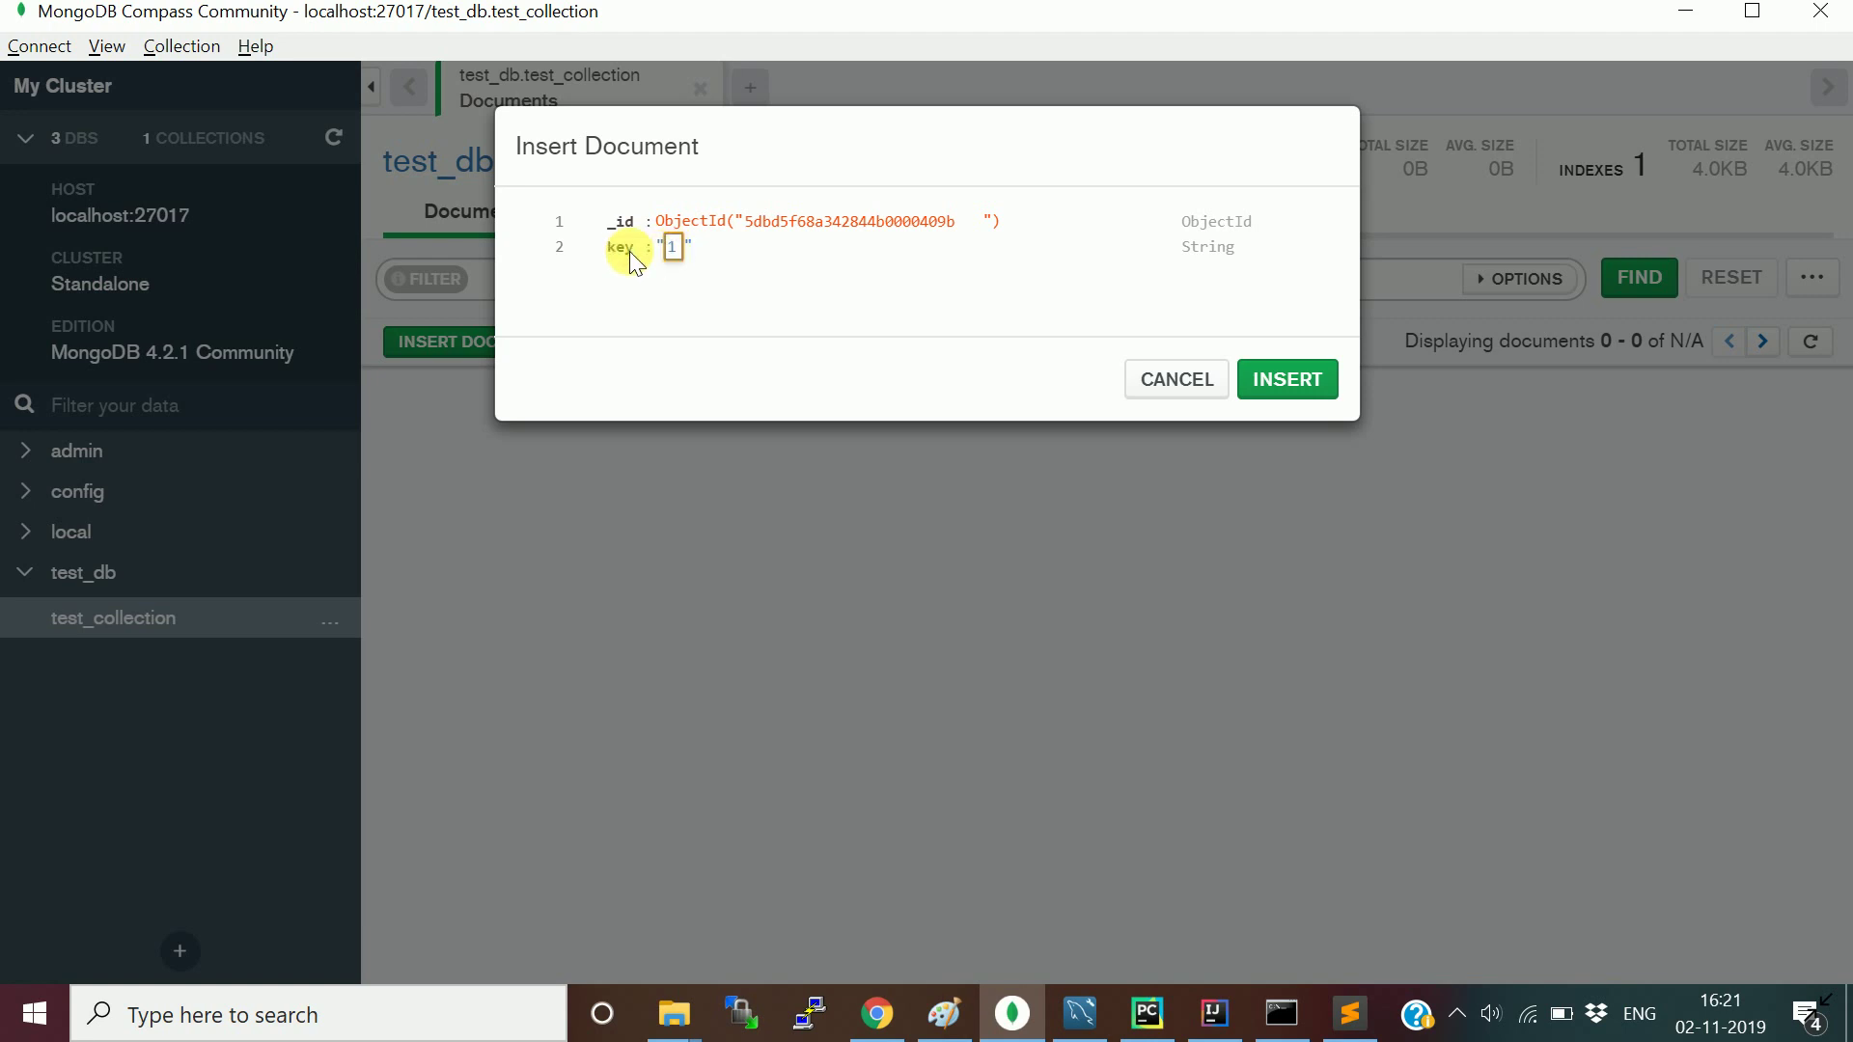
{"action": "key", "text": "Return"}
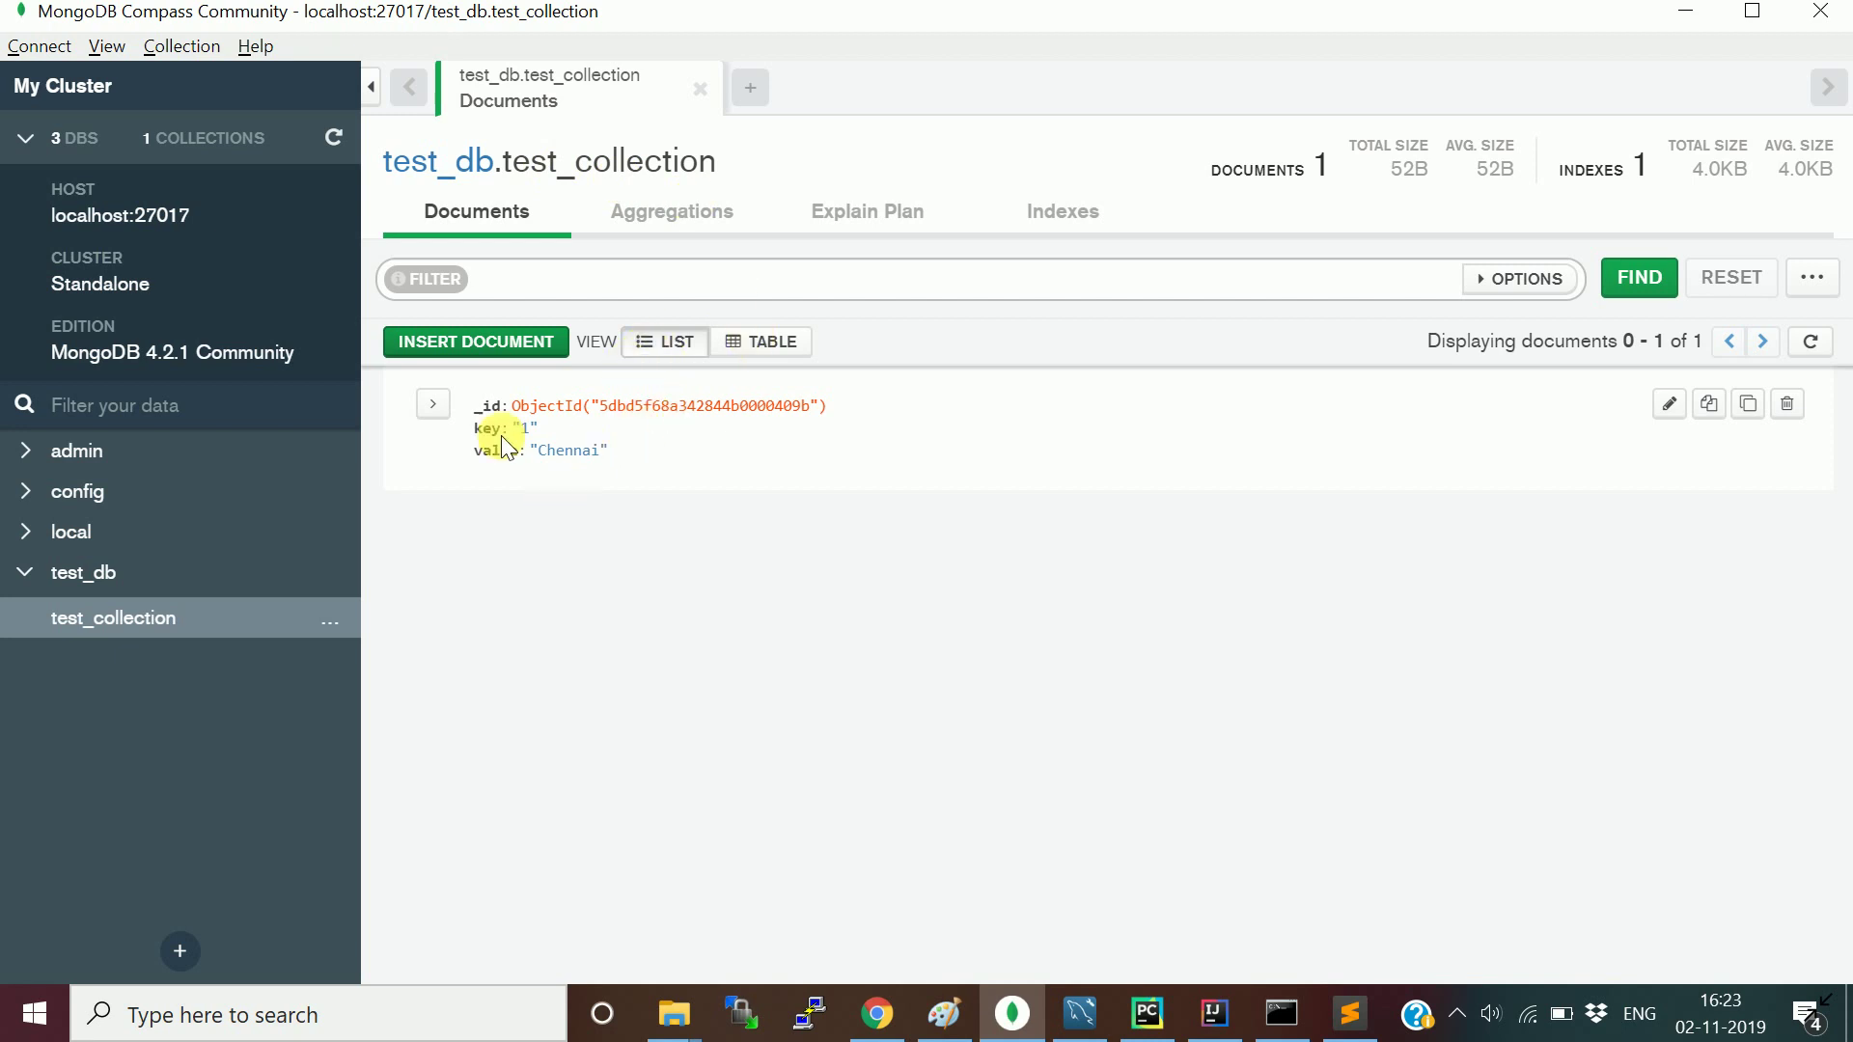
{"action": "left_click", "coordinate": [760, 353]}
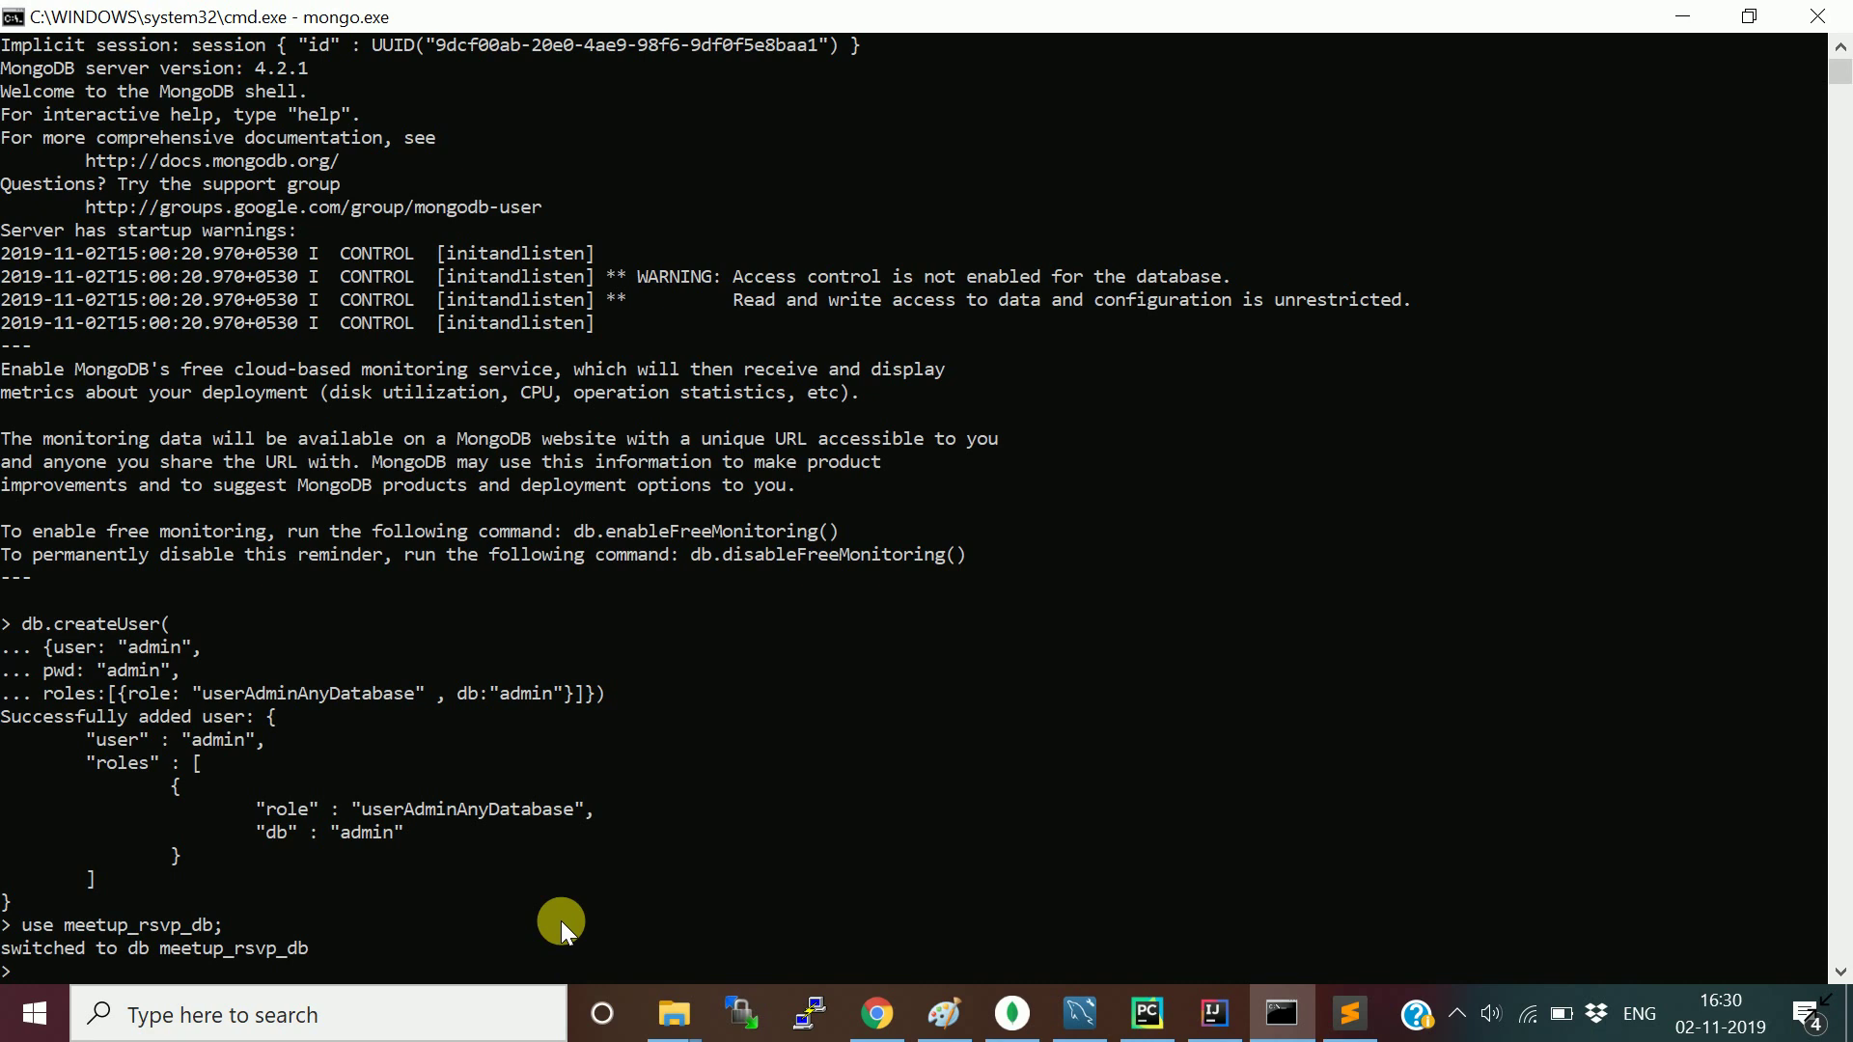
- In the mongo shell, create the collection meetup_rsvp_message_detail_tbl in the meetup_rsvp_db database
{"action": "right_click", "coordinate": [237, 925]}
{"action": "key", "text": "Return"}
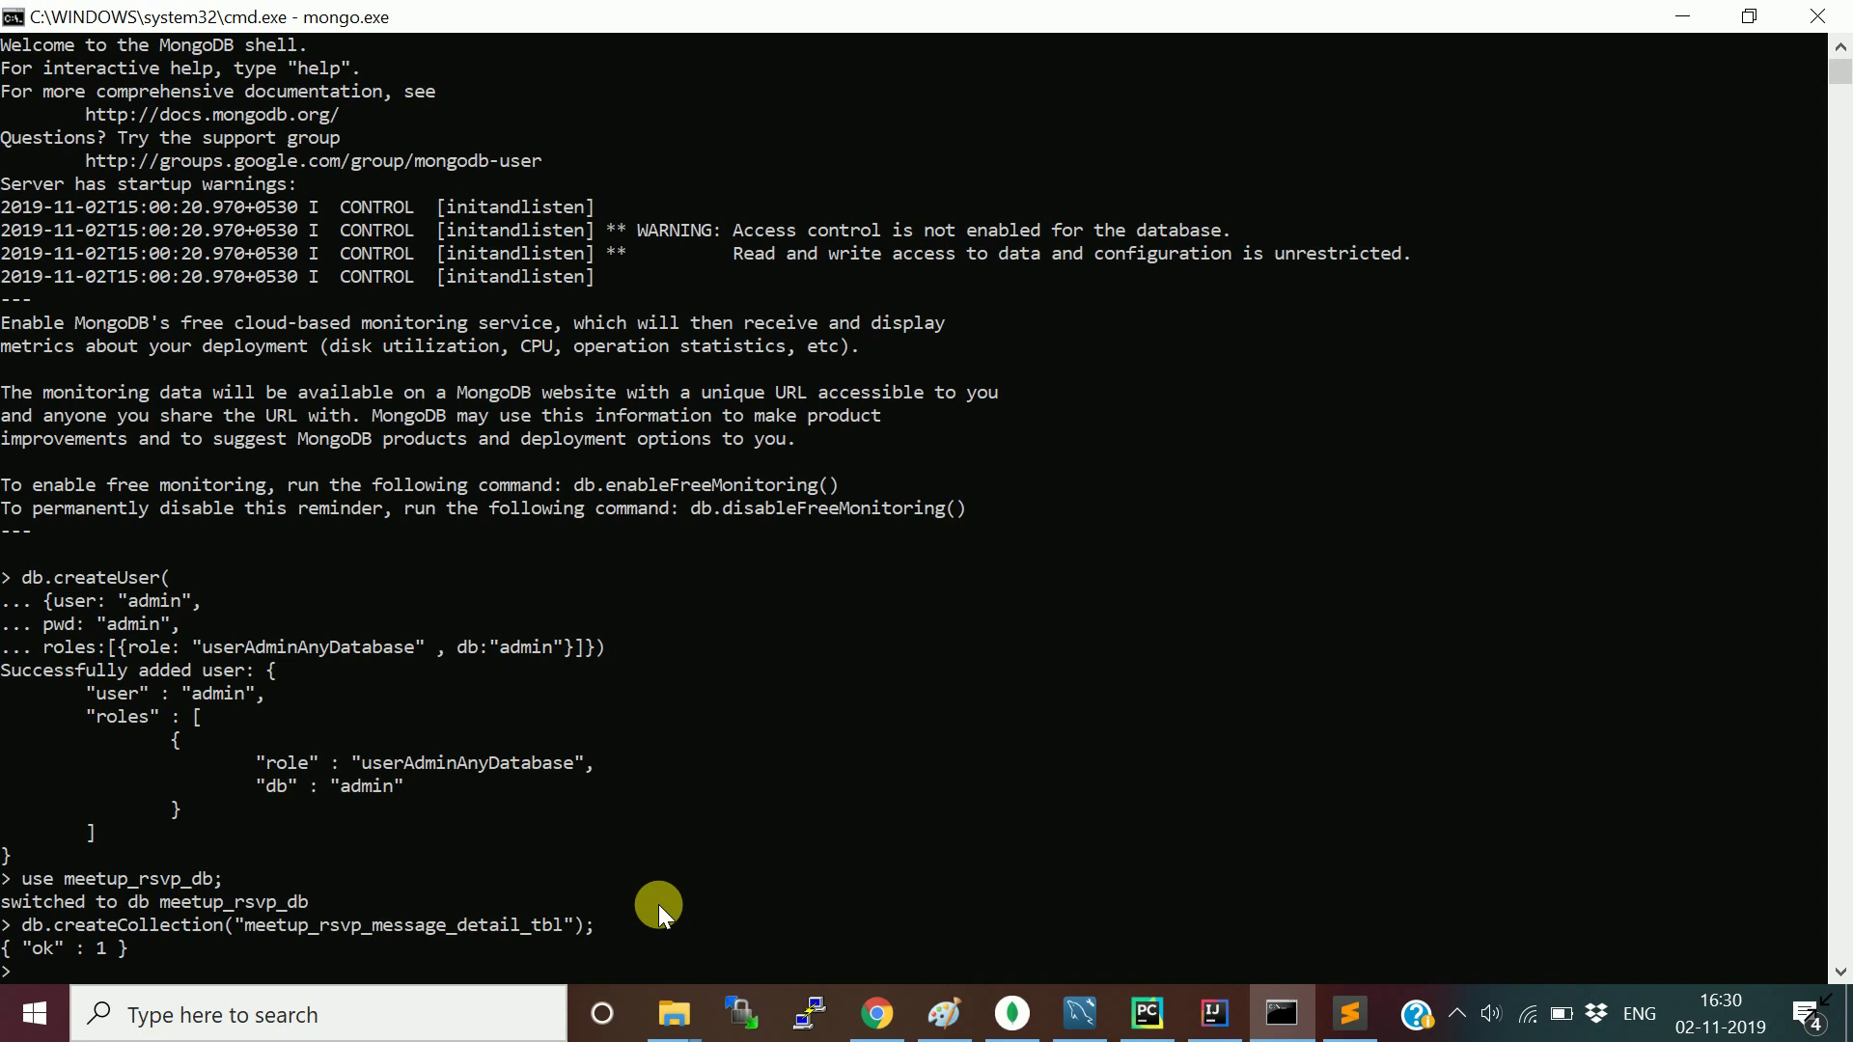
- Switch to the JSON Formatter page in Chrome and review the fields of the Meetup RSVP message from its beginning
{"action": "key", "text": "alt+Tab"}
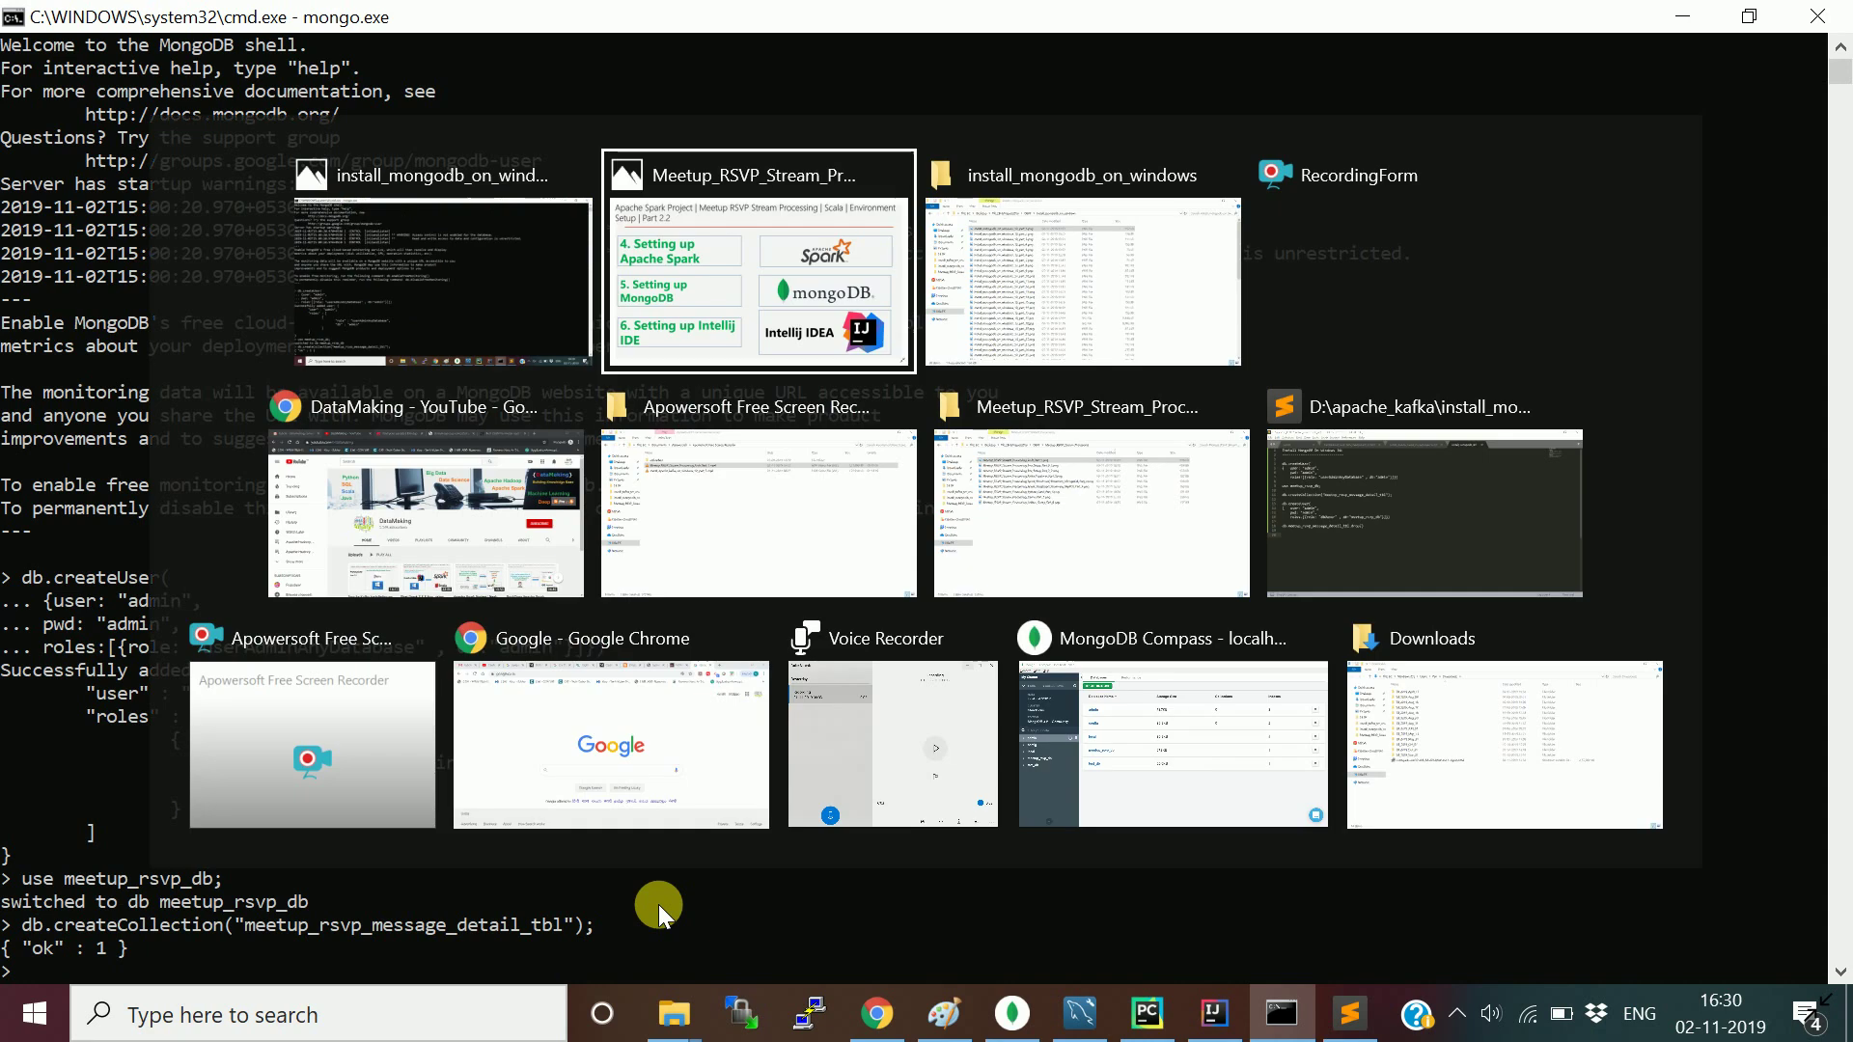
{"action": "key", "text": "alt+Tab"}
{"action": "key", "text": "alt+Tab"}
{"action": "key", "text": "alt+Tab"}
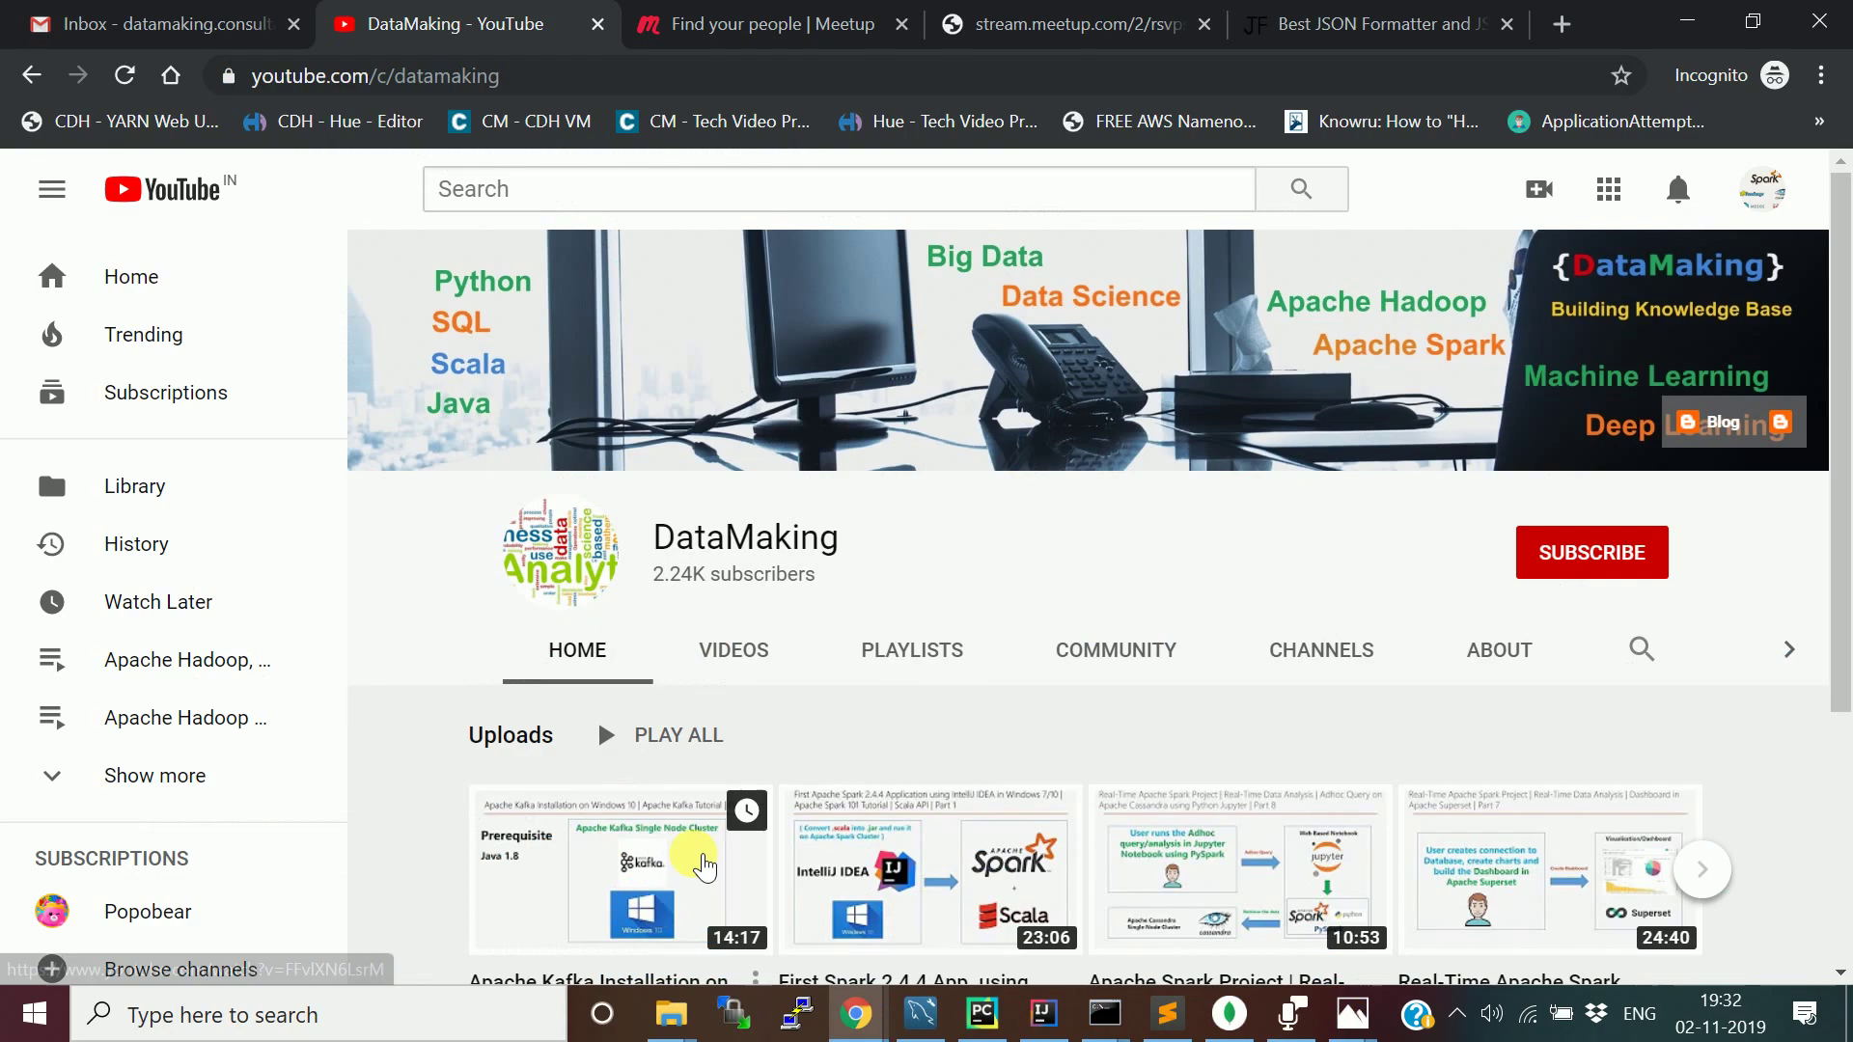
{"action": "left_click", "coordinate": [1419, 40]}
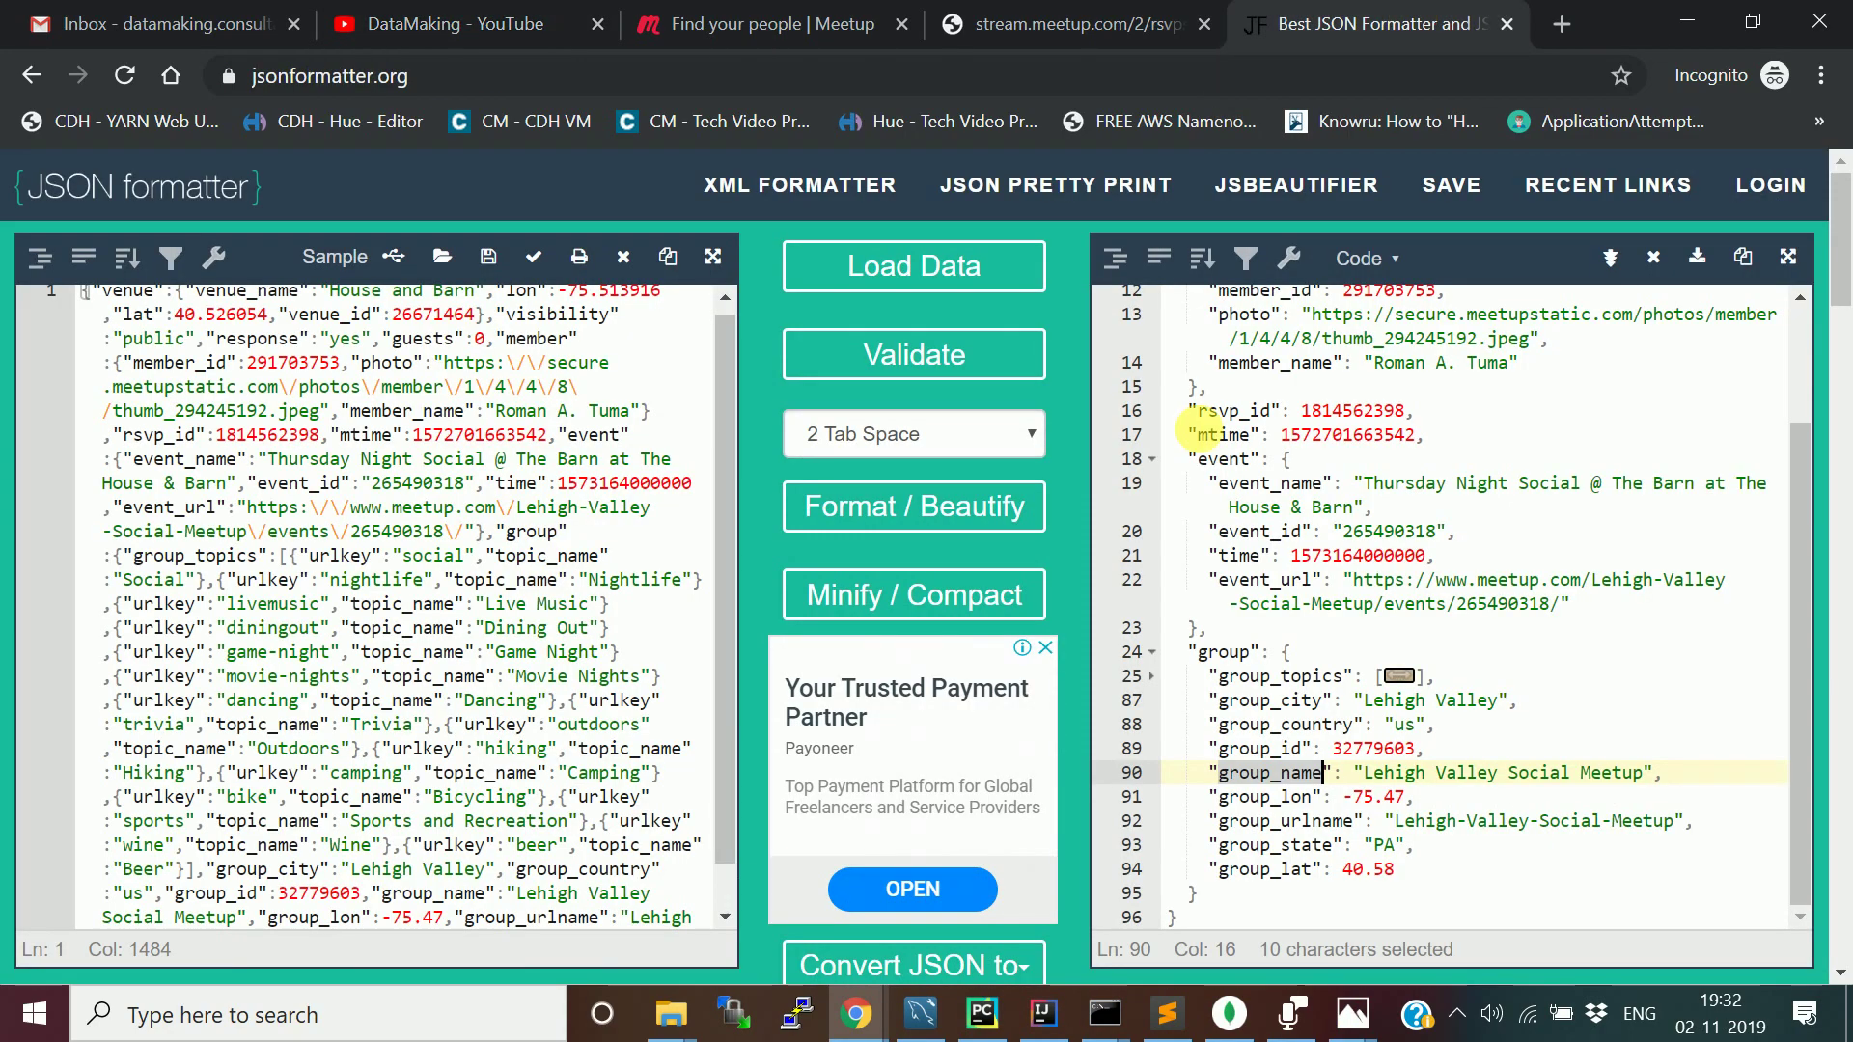
{"action": "left_click_drag", "start_coordinate": [1793, 494], "coordinate": [1794, 345]}
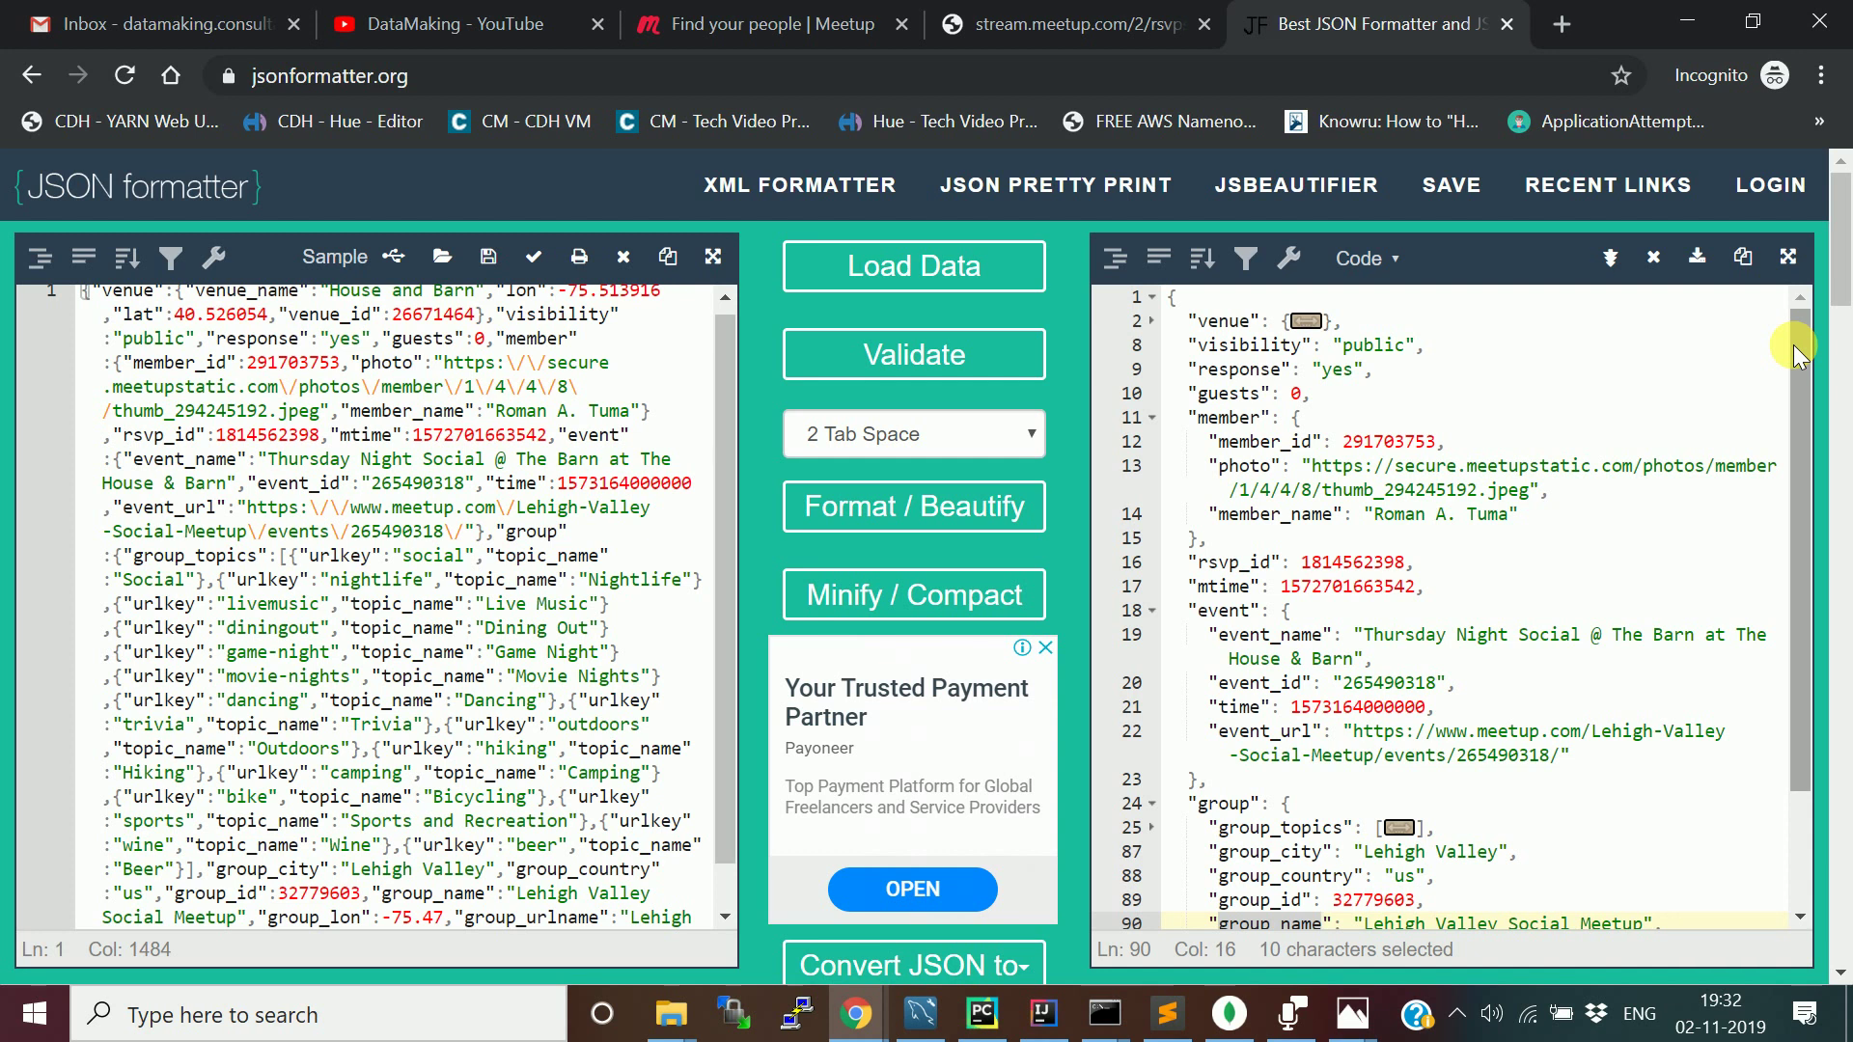
{"action": "key", "text": "alt+Tab"}
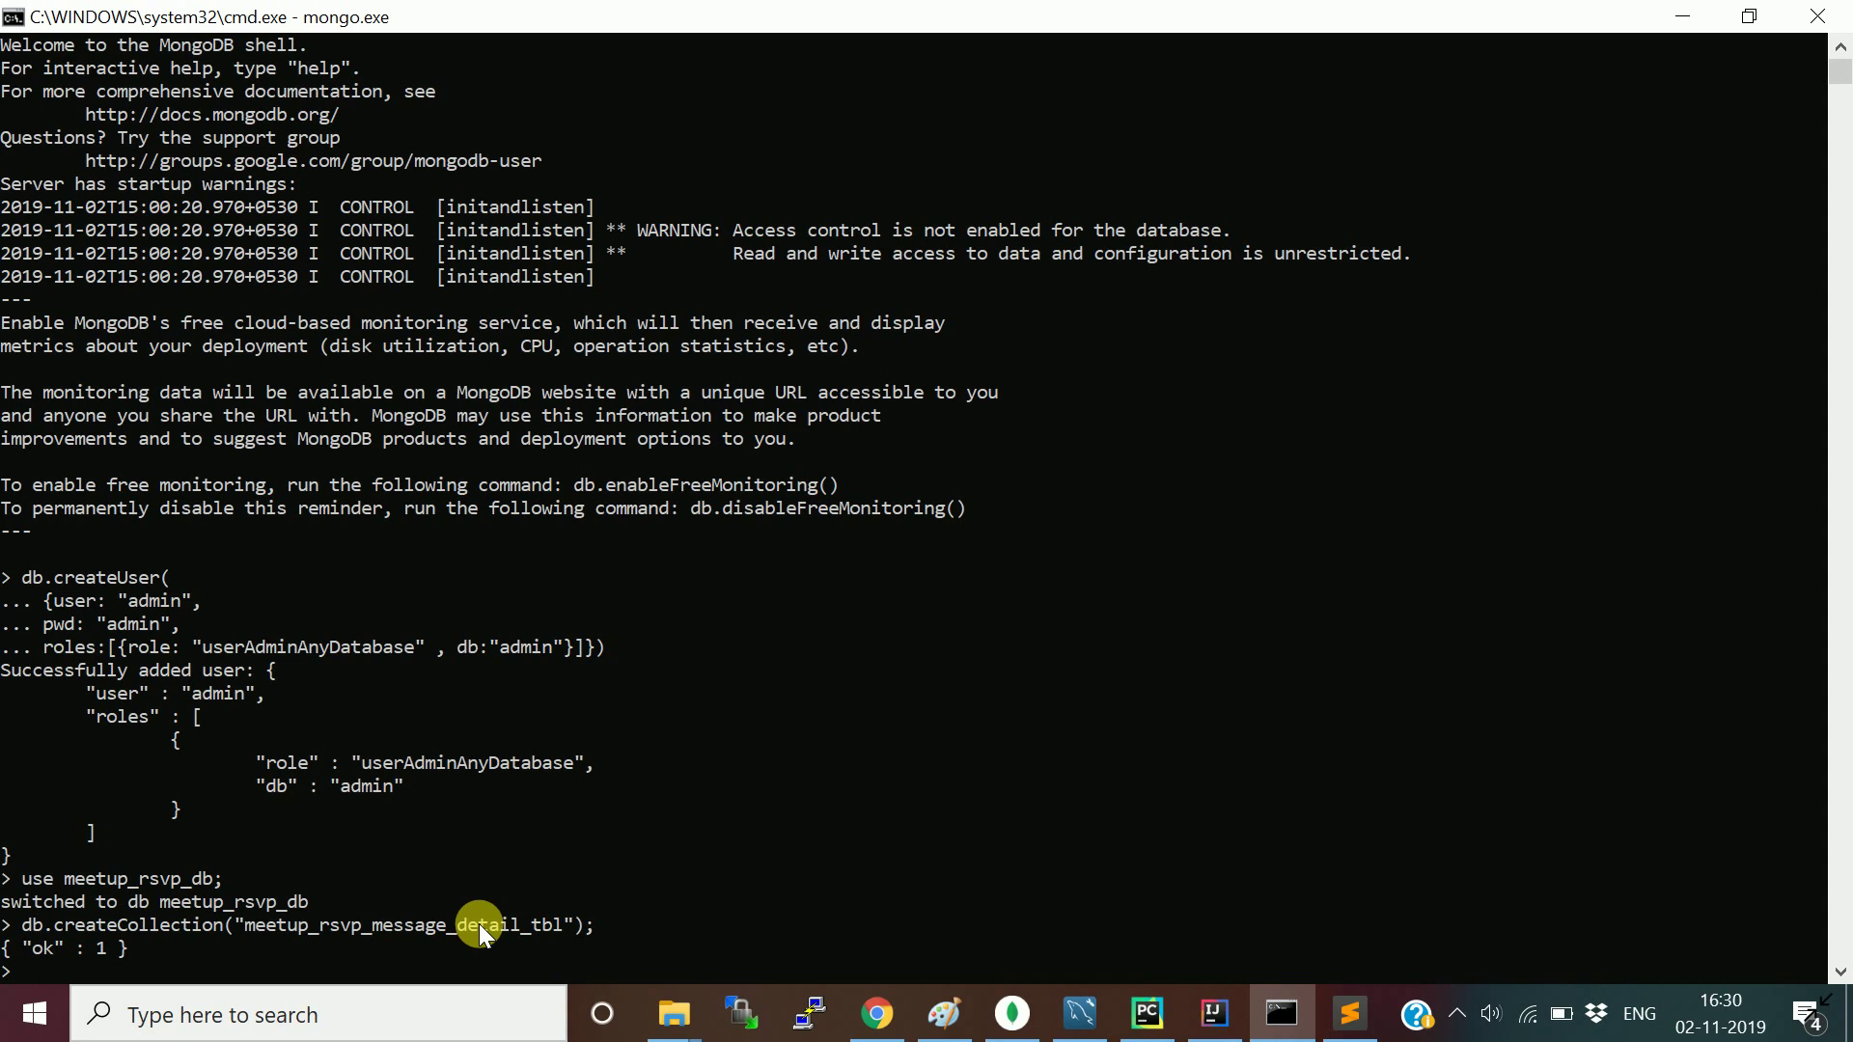
{"action": "key", "text": "alt+Tab"}
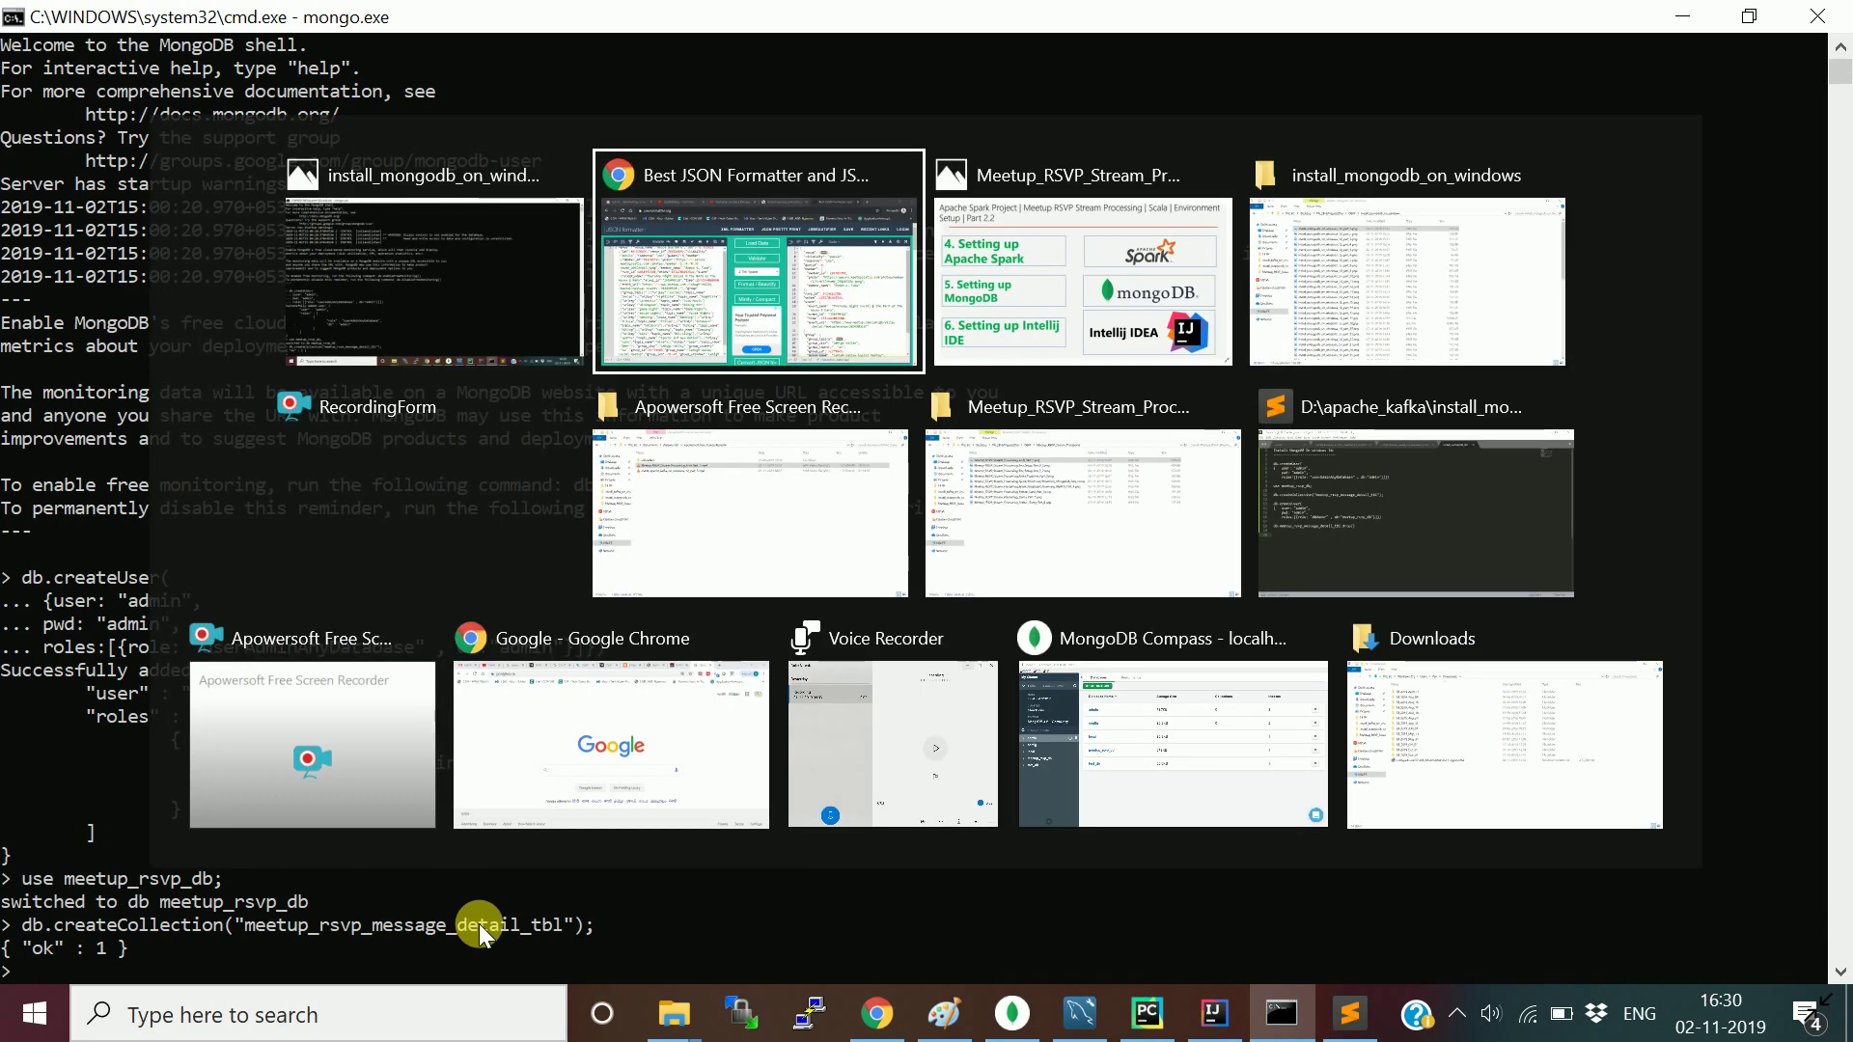
{"action": "key", "text": "alt+Tab"}
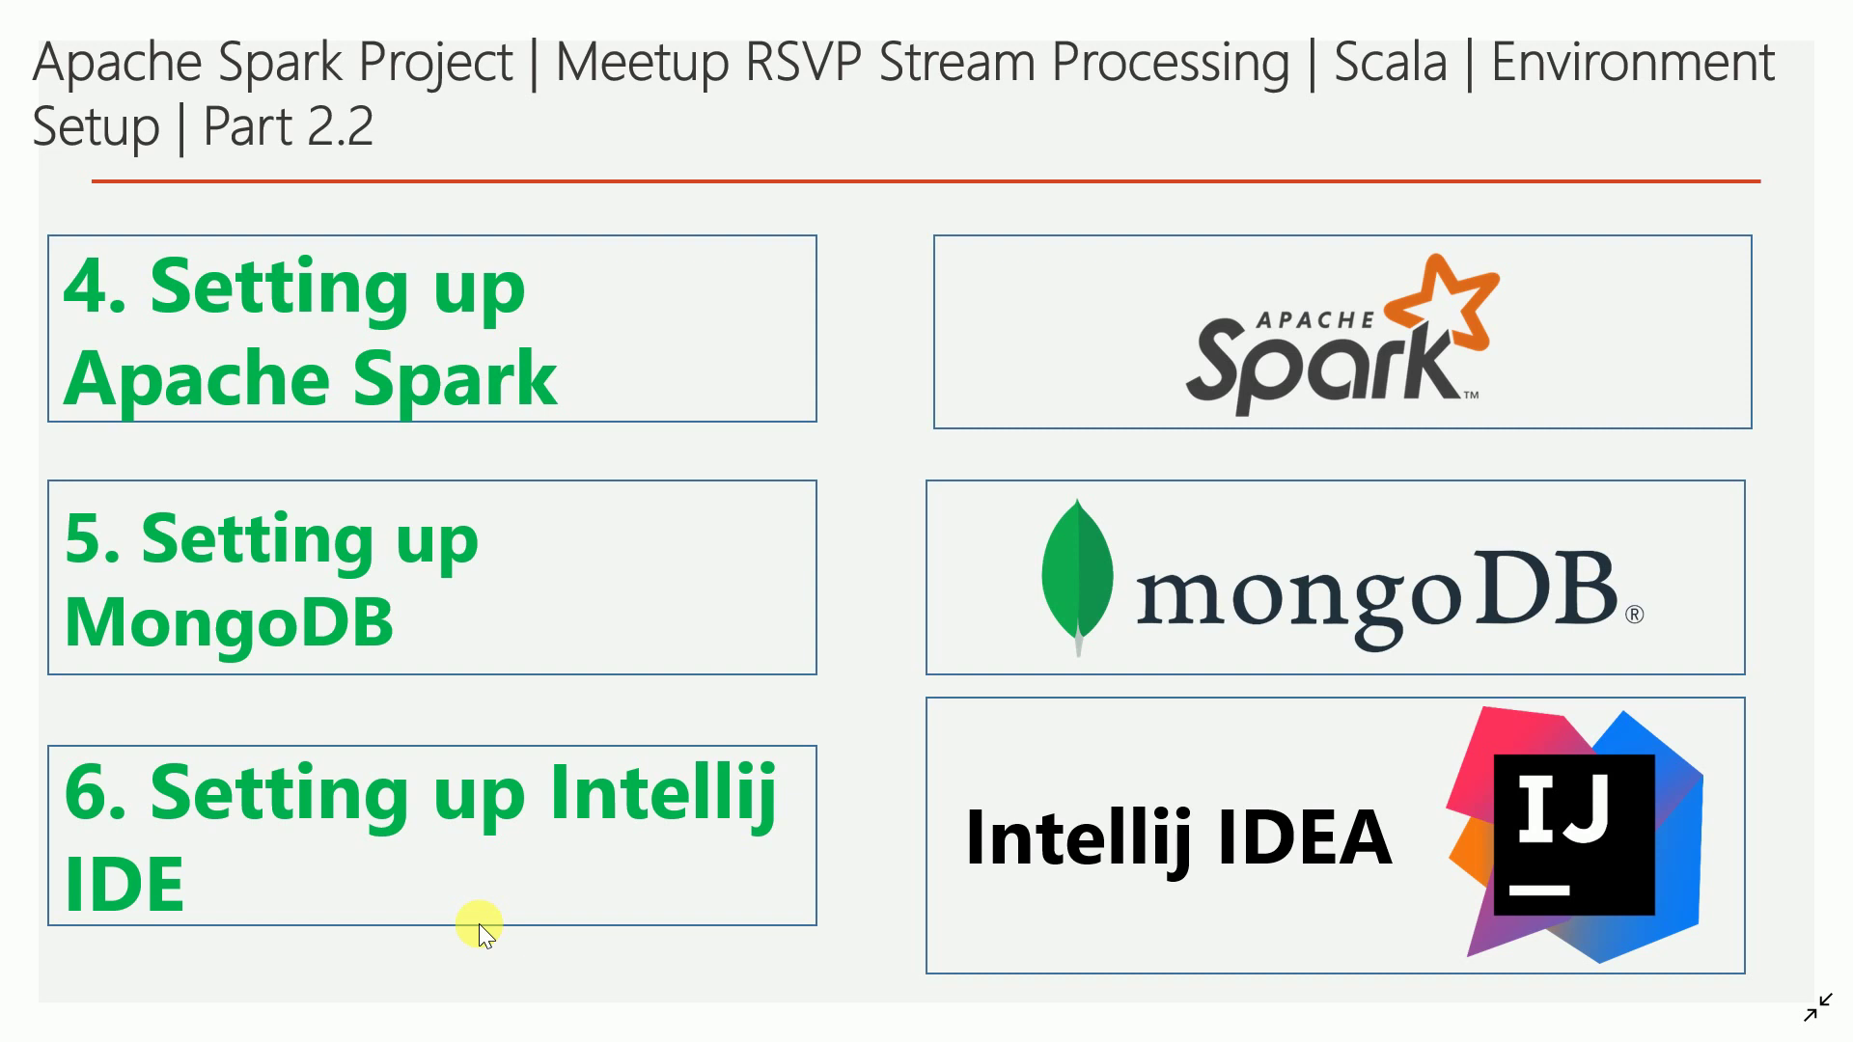
{"action": "key", "text": "alt+Tab"}
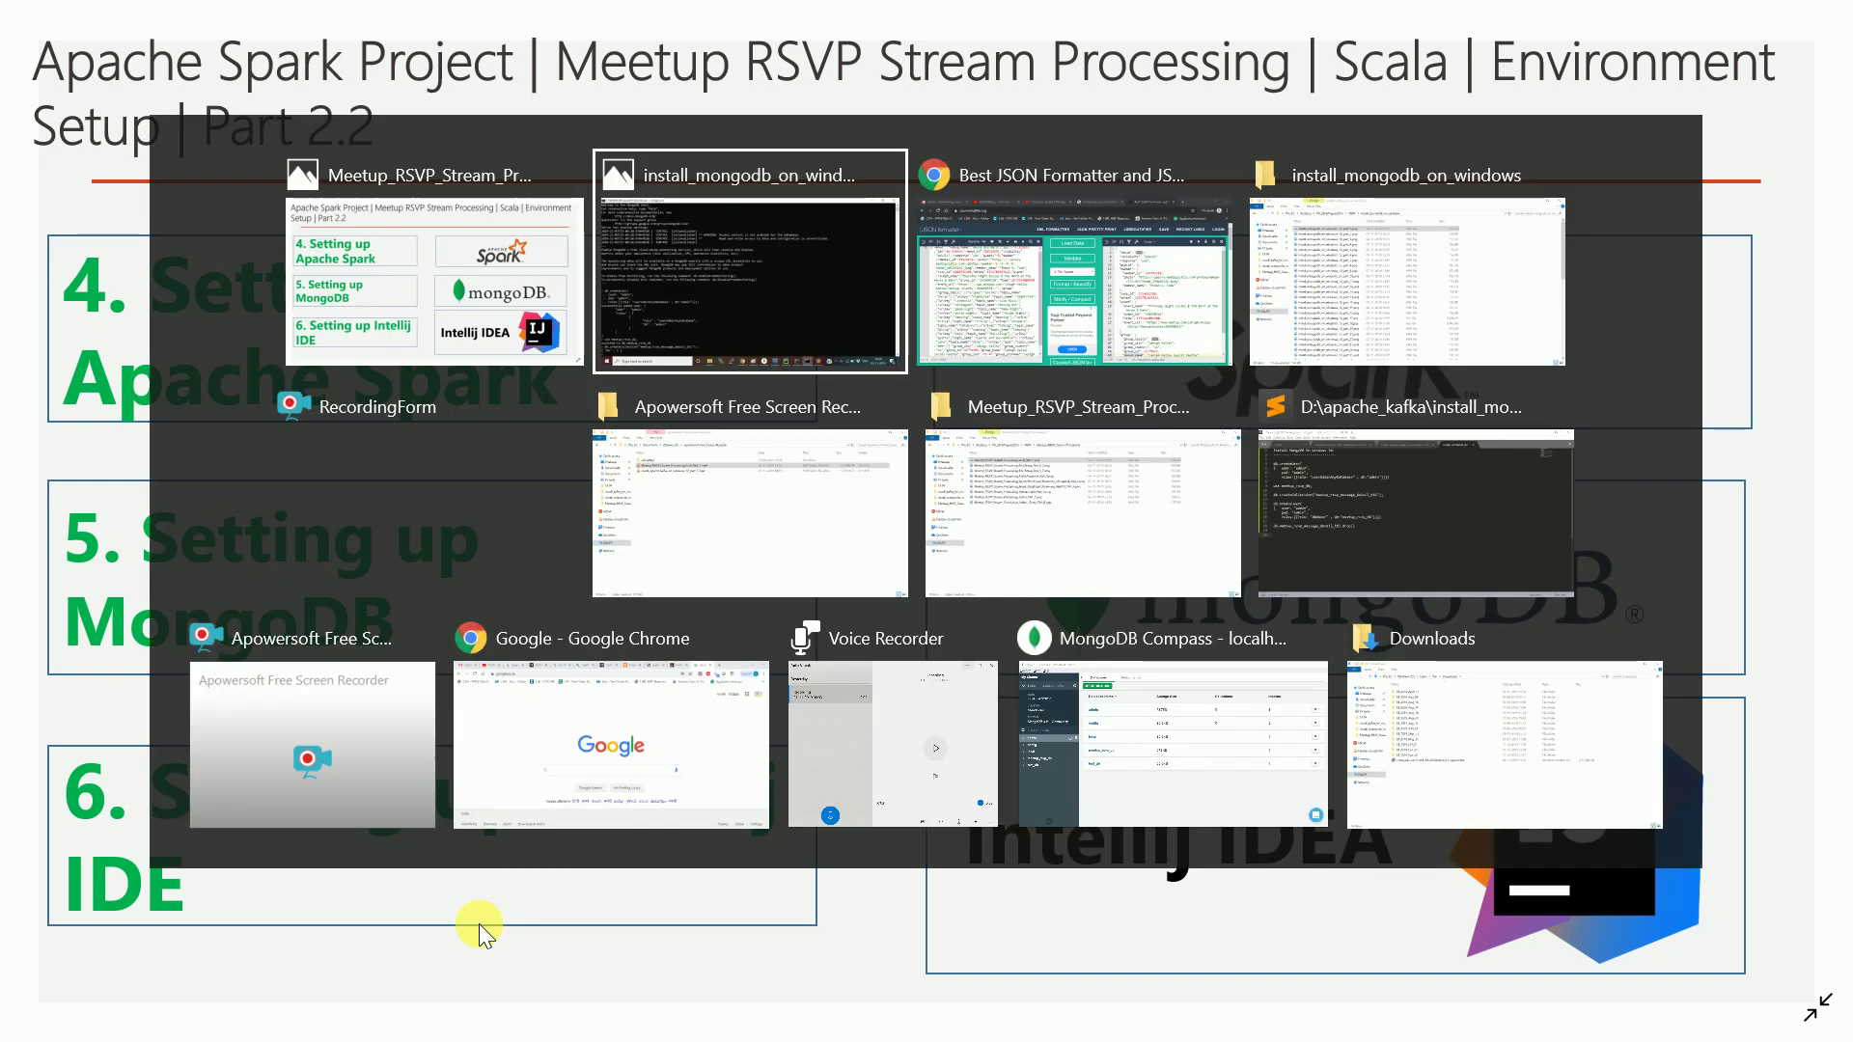